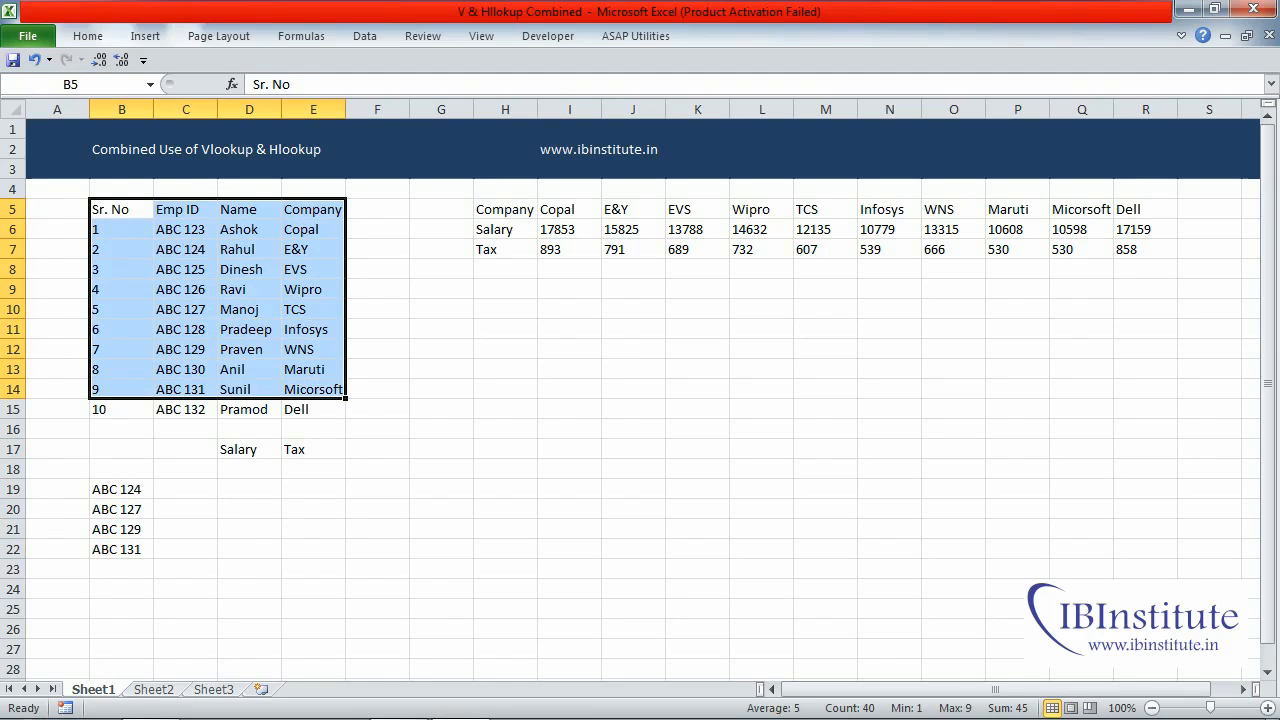
# - Examine the employee table in B5:E15, the company salary and tax table in H5:R7, and the Salary and Tax lookup area below
pyautogui.click(249, 489)
pyautogui.moveTo(185, 209); pyautogui.dragTo(185, 409)
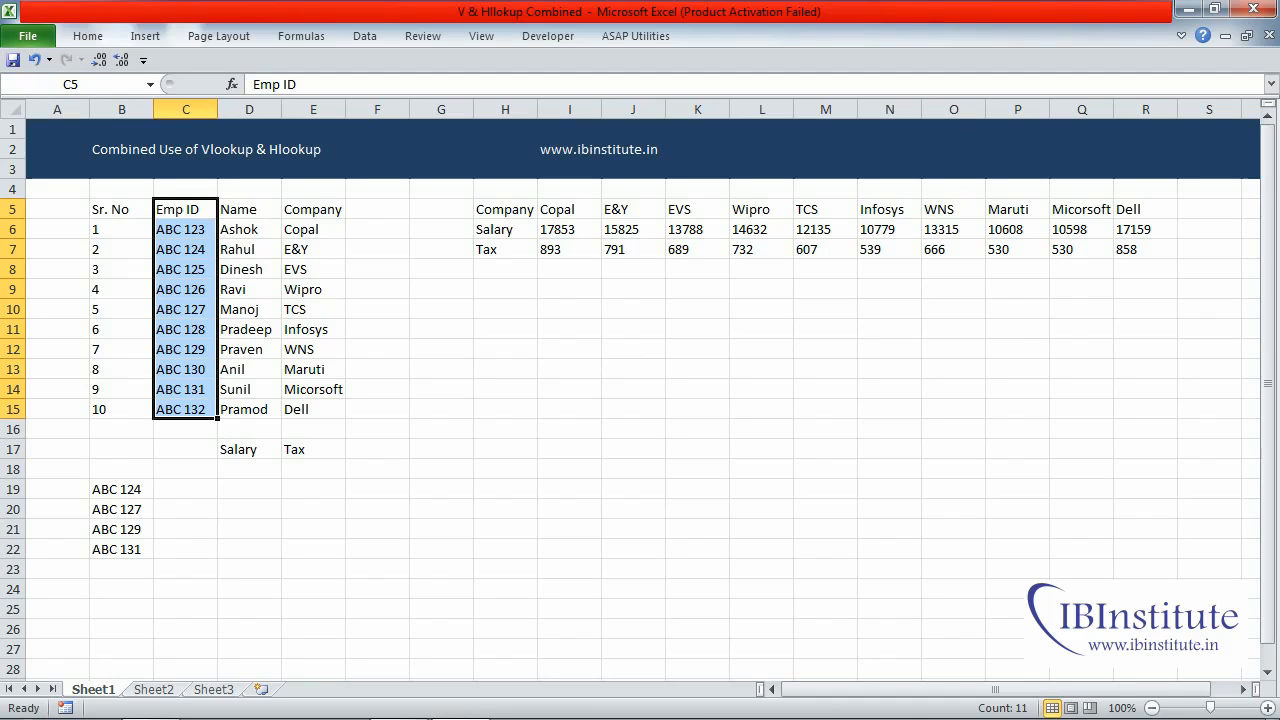
pyautogui.moveTo(185, 209); pyautogui.dragTo(377, 409)
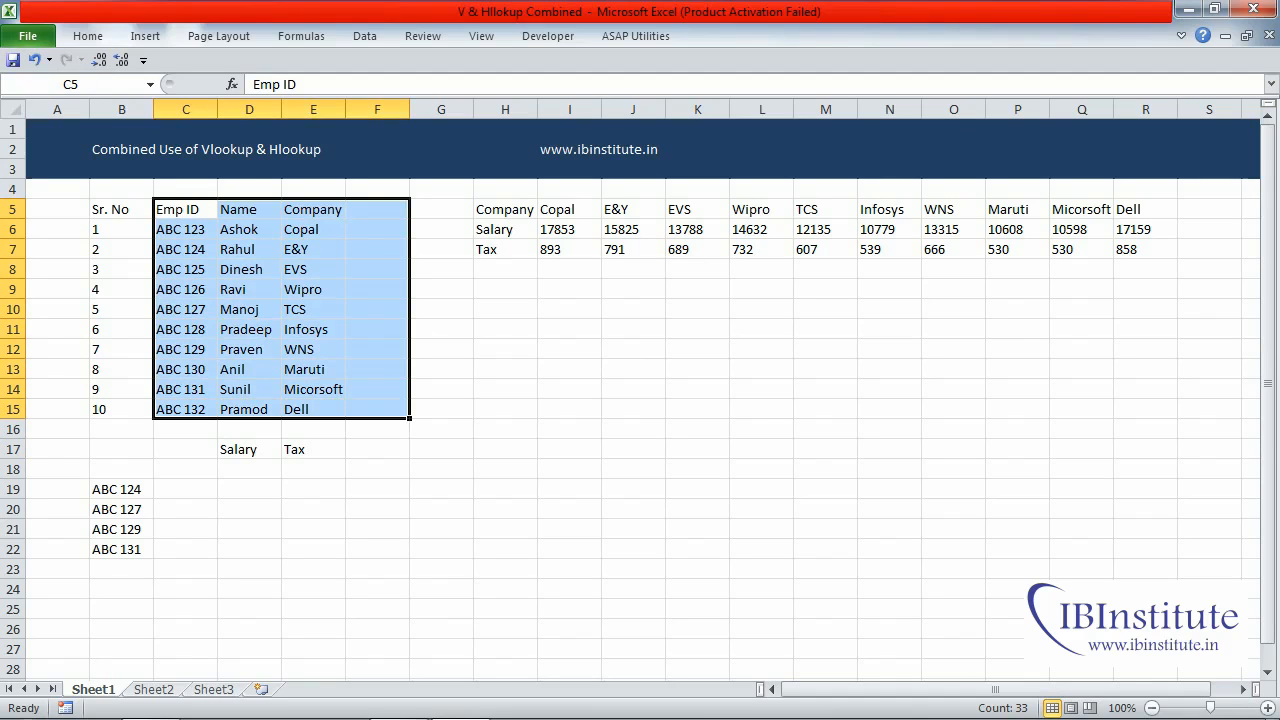
pyautogui.click(313, 409)
pyautogui.moveTo(249, 469); pyautogui.dragTo(313, 449)
pyautogui.moveTo(505, 209); pyautogui.dragTo(1081, 249)
pyautogui.click(377, 489)
pyautogui.moveTo(505, 209); pyautogui.dragTo(505, 249)
pyautogui.click(249, 529)
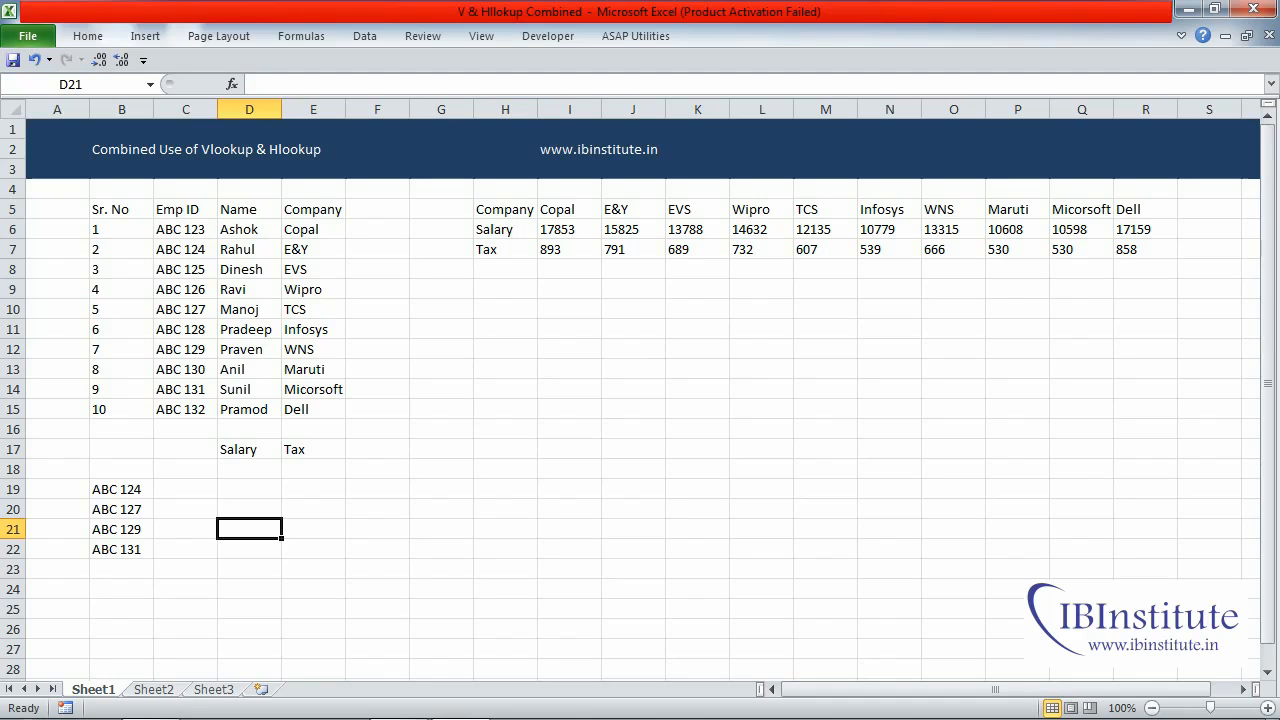
pyautogui.moveTo(122, 209); pyautogui.dragTo(377, 409)
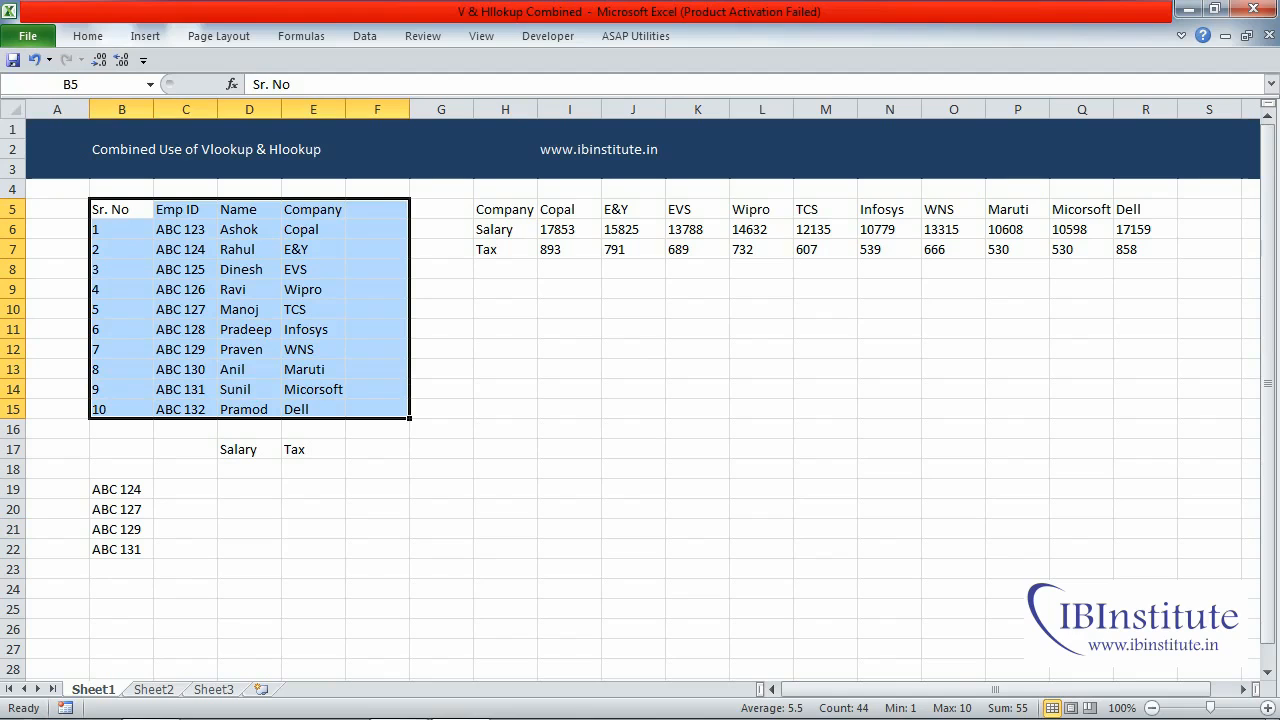
pyautogui.click(249, 489)
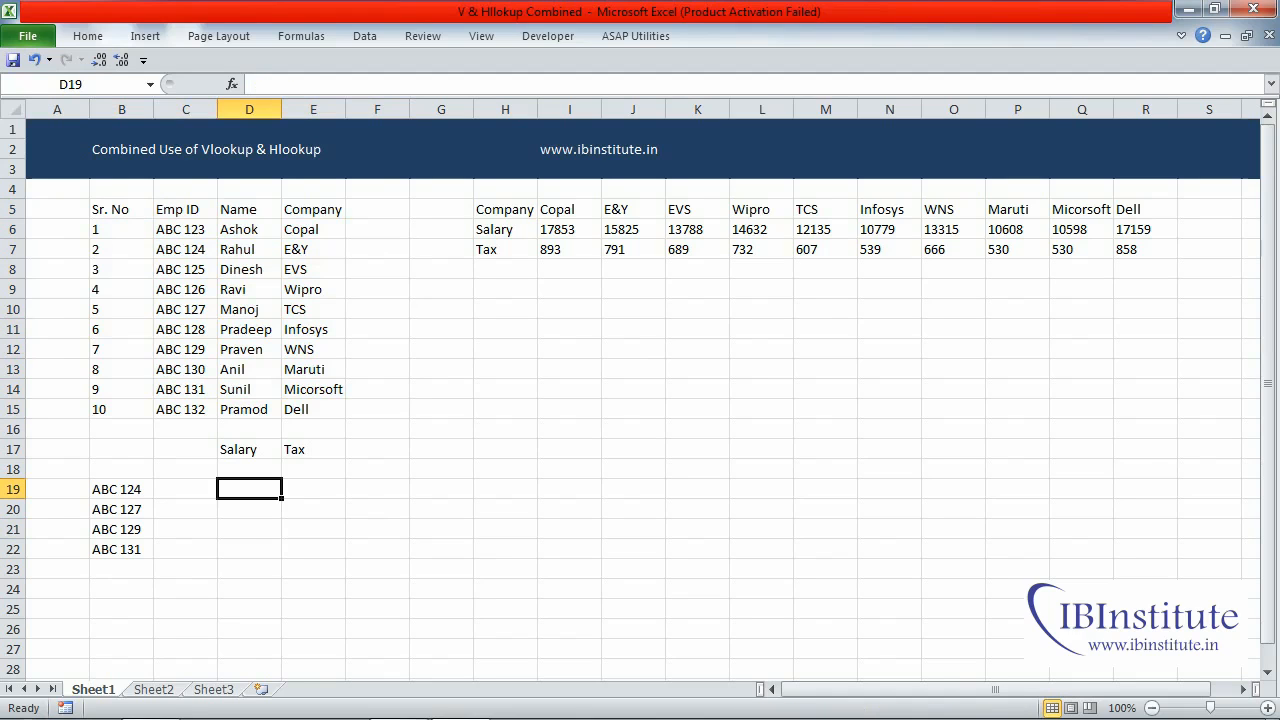
pyautogui.moveTo(505, 209); pyautogui.dragTo(1017, 249)
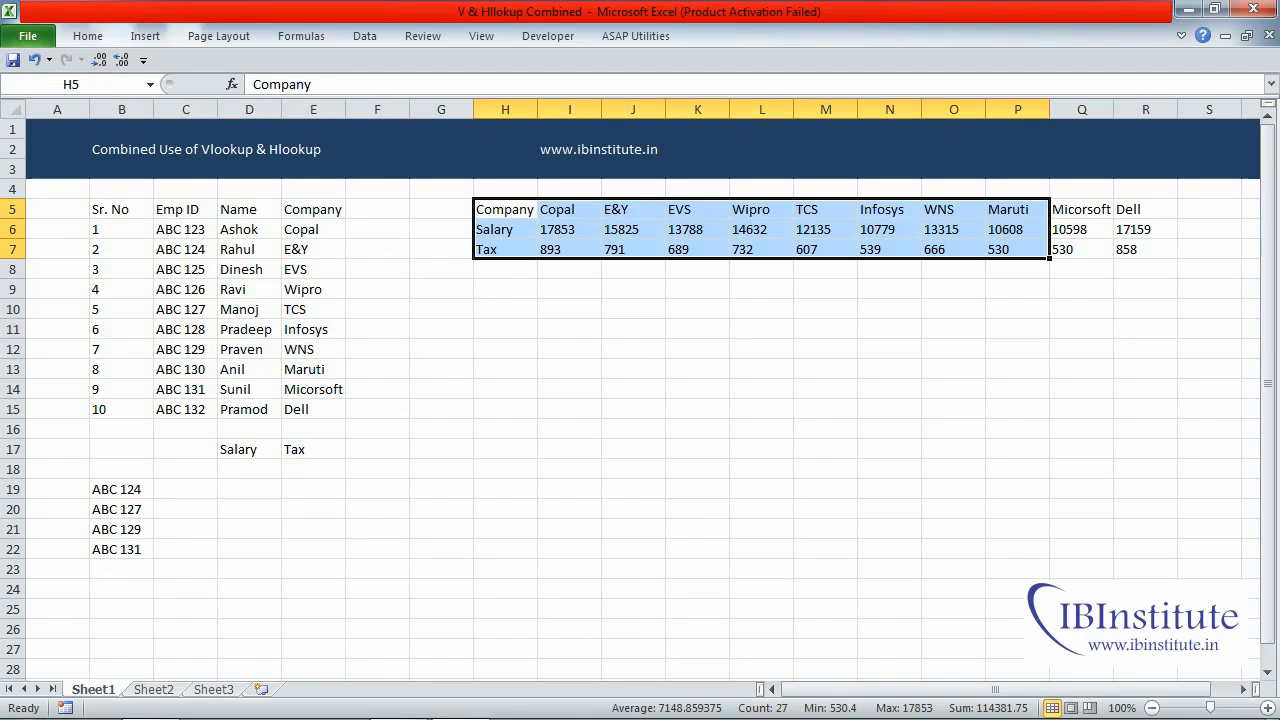
pyautogui.moveTo(122, 489); pyautogui.dragTo(249, 549)
pyautogui.click(313, 529)
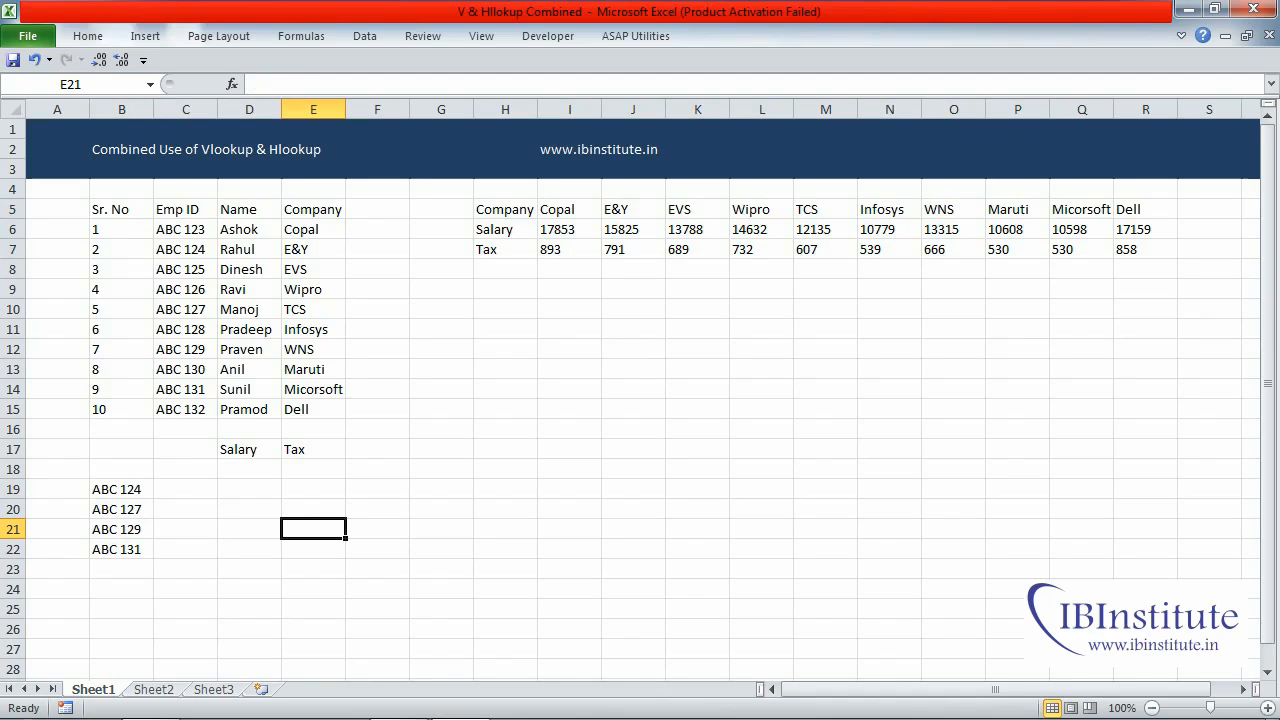
# - Compare the Company column of the employee table with the Company row of the salary and tax table as their common field
pyautogui.moveTo(313, 209); pyautogui.dragTo(313, 409)
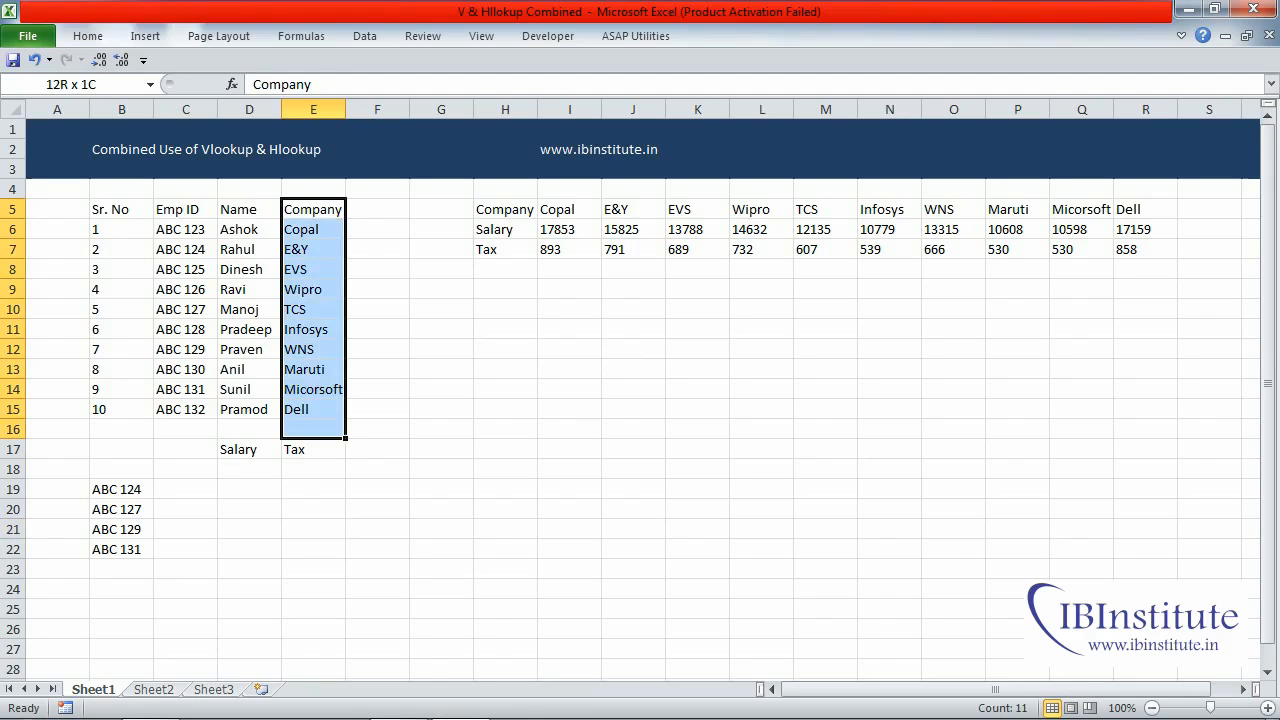
pyautogui.moveTo(110, 209); pyautogui.dragTo(377, 409)
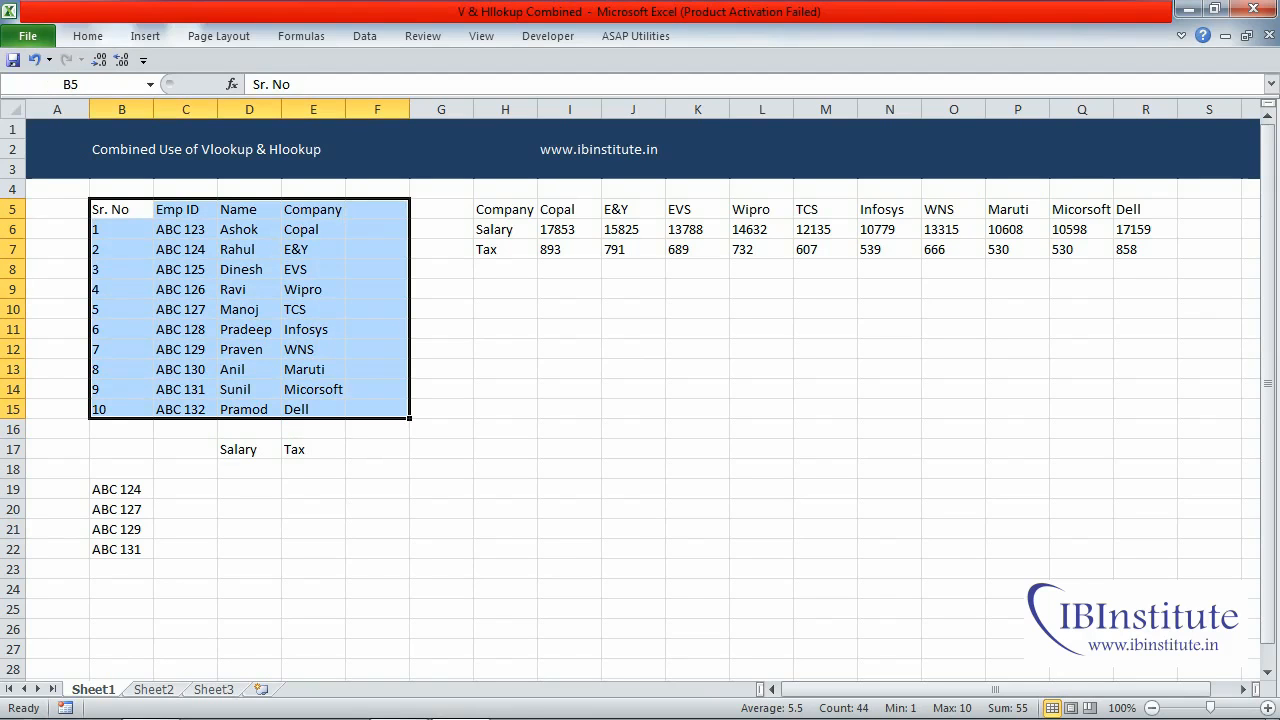
pyautogui.moveTo(313, 209); pyautogui.dragTo(313, 409)
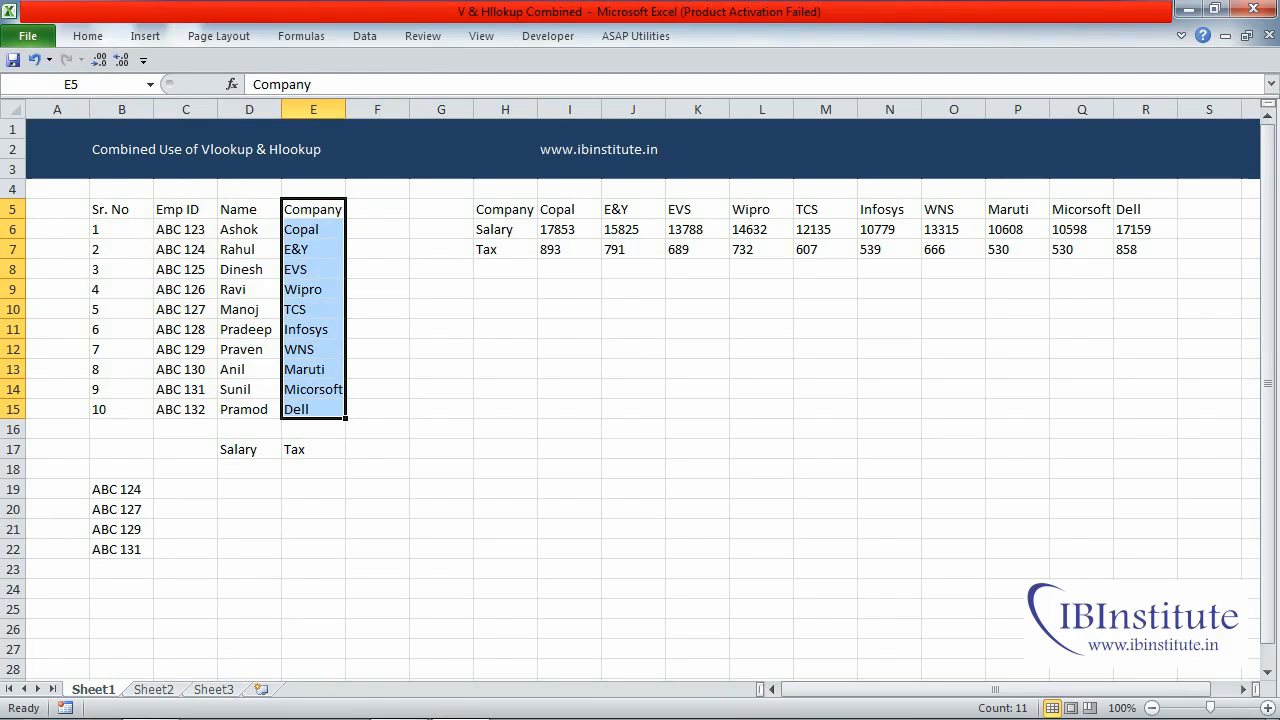
pyautogui.moveTo(505, 209); pyautogui.dragTo(1145, 249)
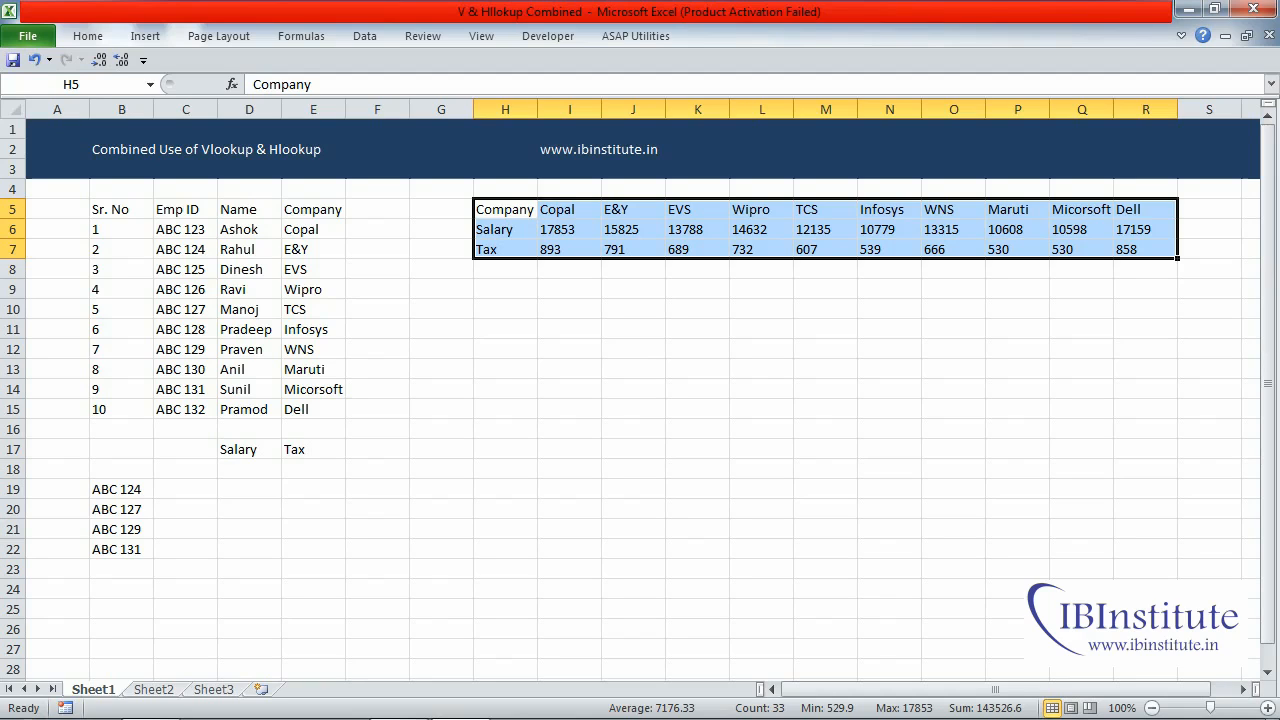
pyautogui.moveTo(121, 489); pyautogui.dragTo(121, 549)
pyautogui.moveTo(185, 209); pyautogui.dragTo(313, 409)
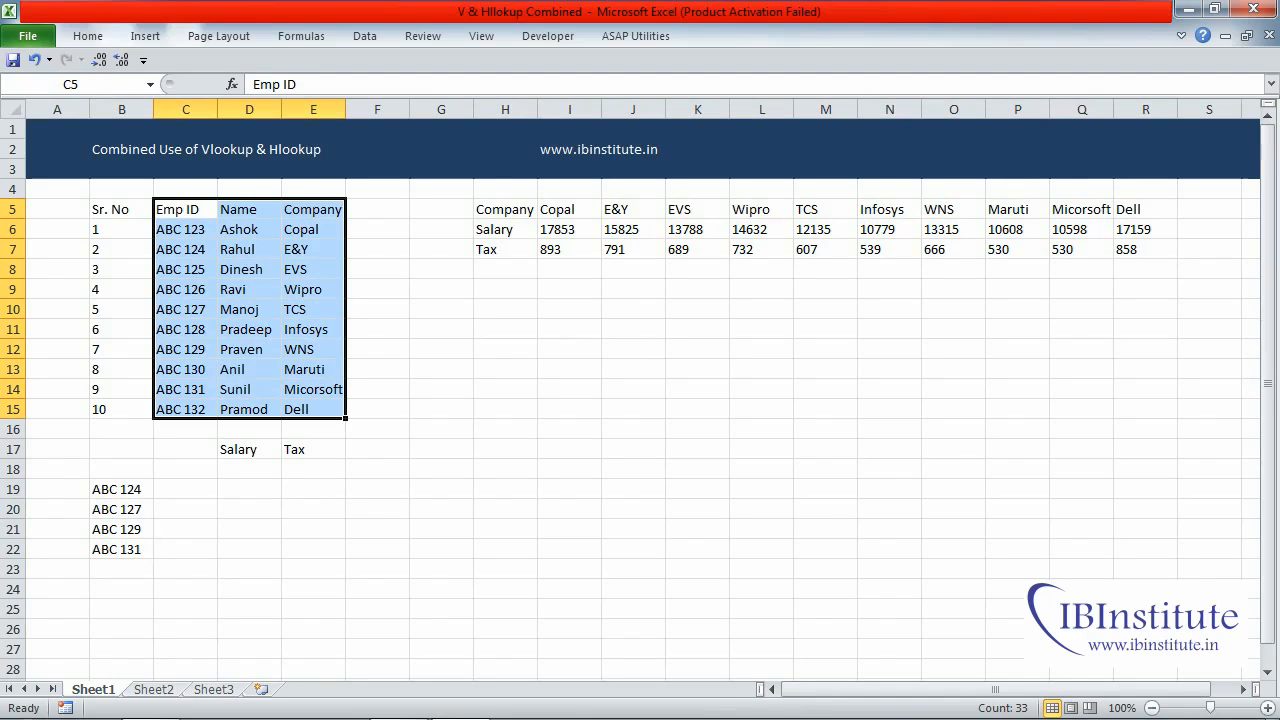
pyautogui.moveTo(313, 209); pyautogui.dragTo(313, 409)
pyautogui.moveTo(505, 209); pyautogui.dragTo(1081, 249)
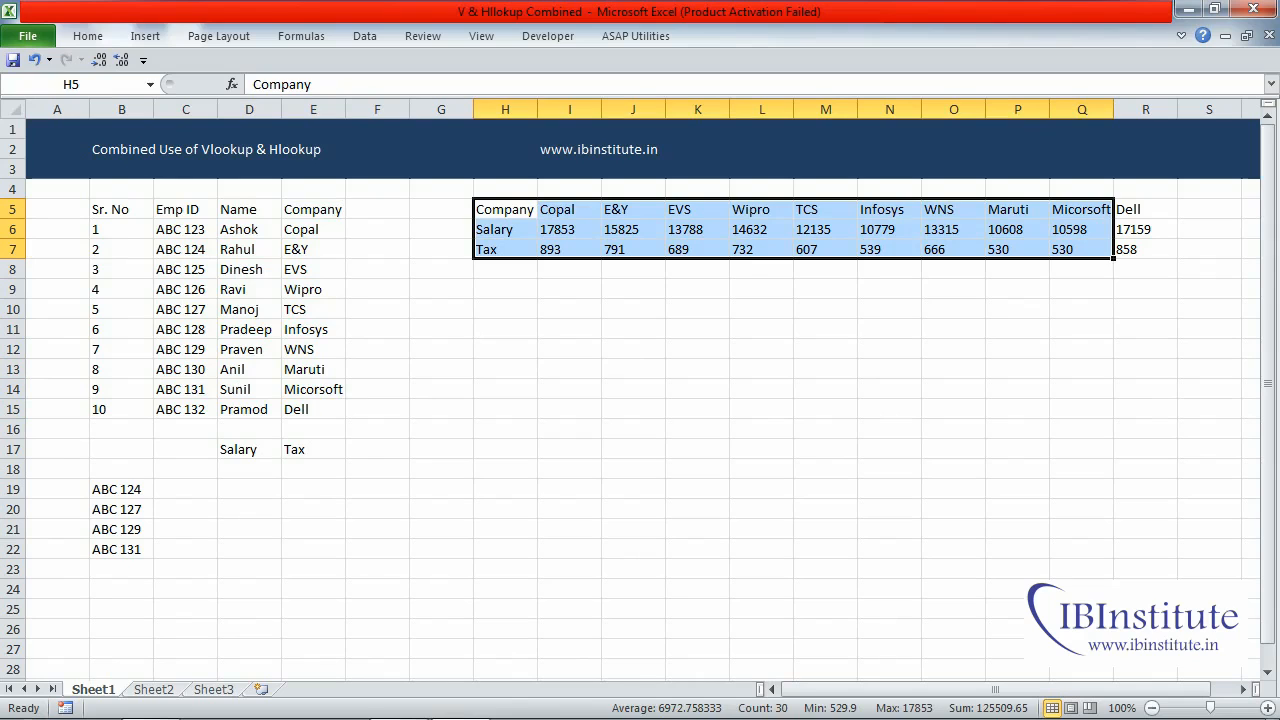
# - Enter =VLOOKUP(B19,C5:E15,3,0) in D19 to look up the company for the first employee ID
pyautogui.click(249, 489)
pyautogui.write('=VLOOKUP(')
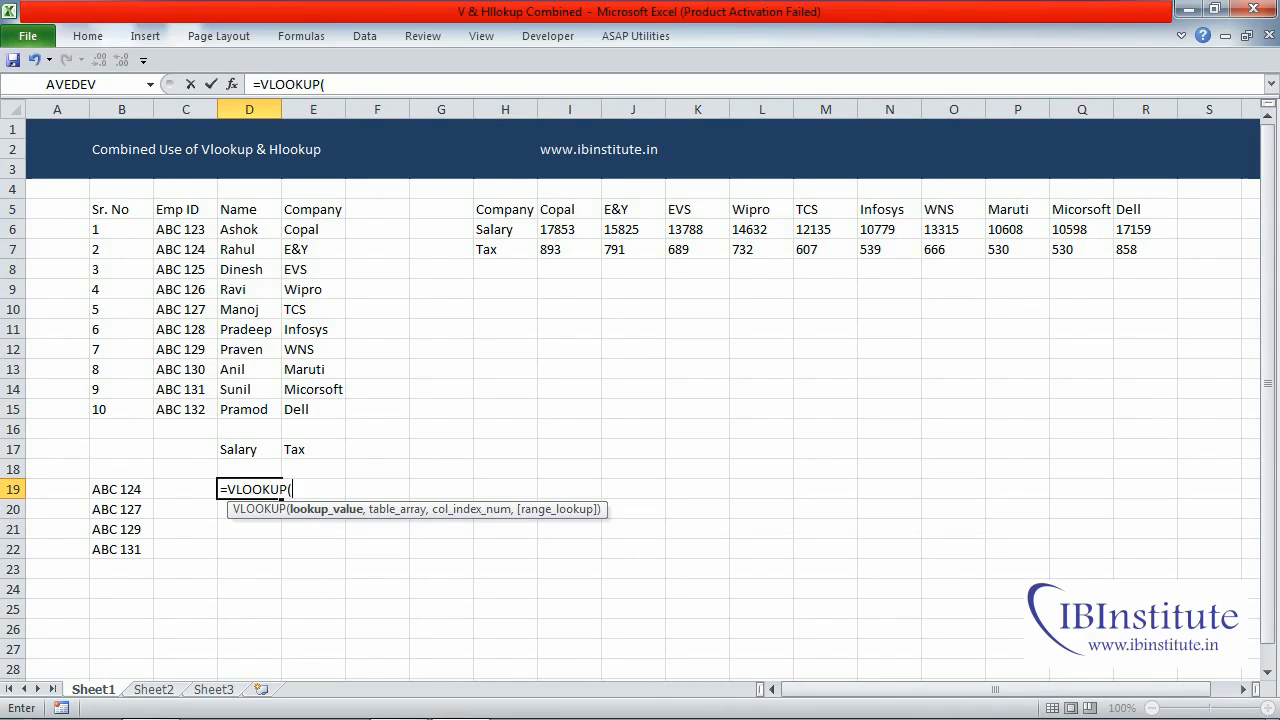
pyautogui.click(121, 489)
pyautogui.write(',')
pyautogui.moveTo(170, 209); pyautogui.dragTo(335, 412)
pyautogui.write(',')
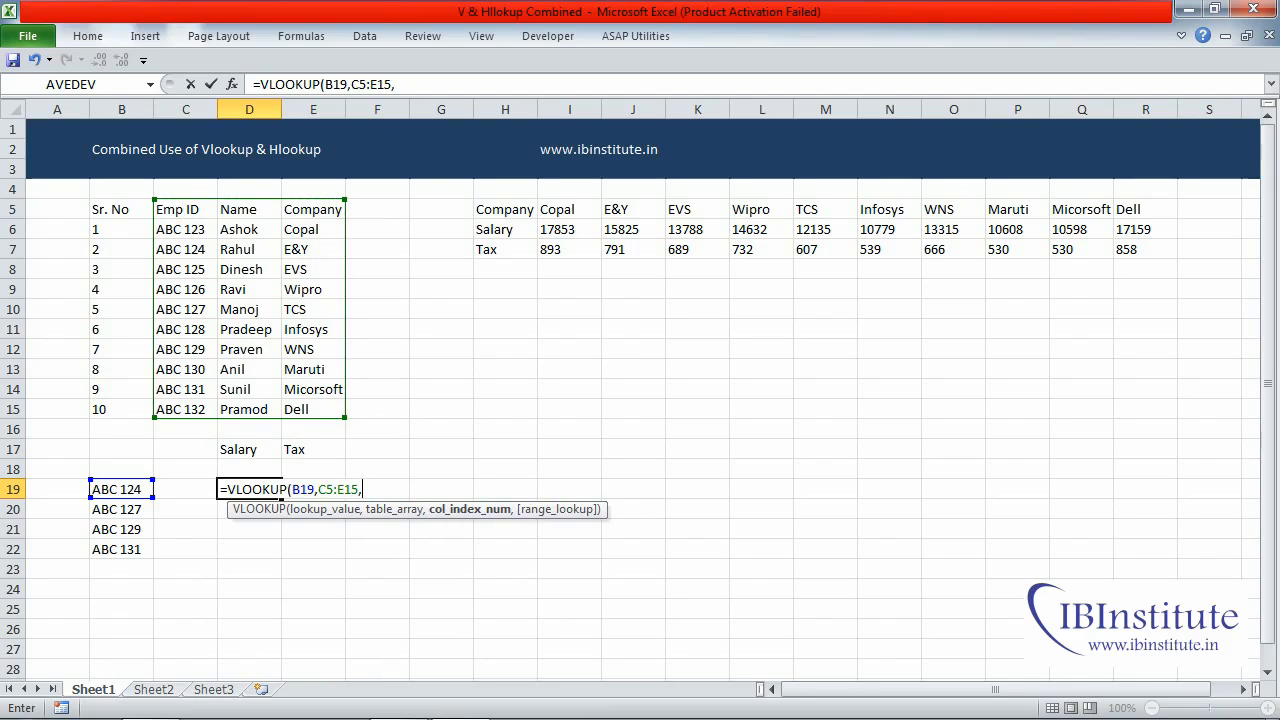
pyautogui.write('3,')
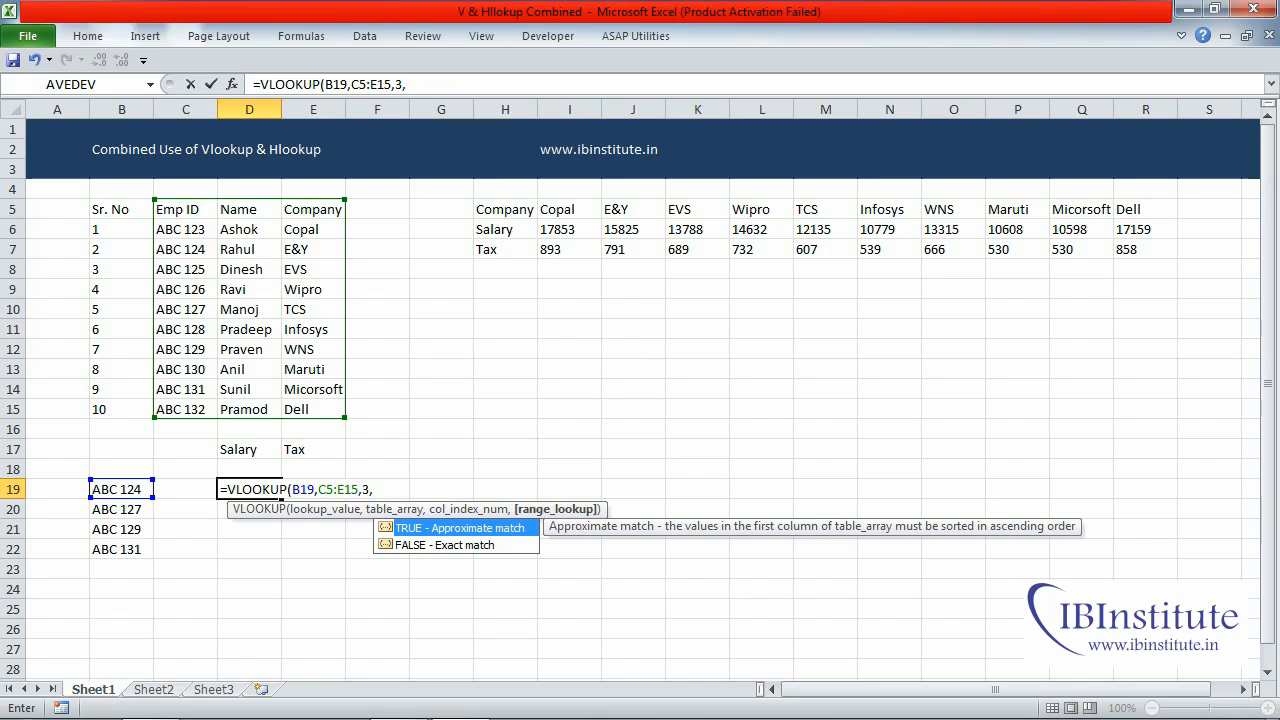
pyautogui.write('0)')
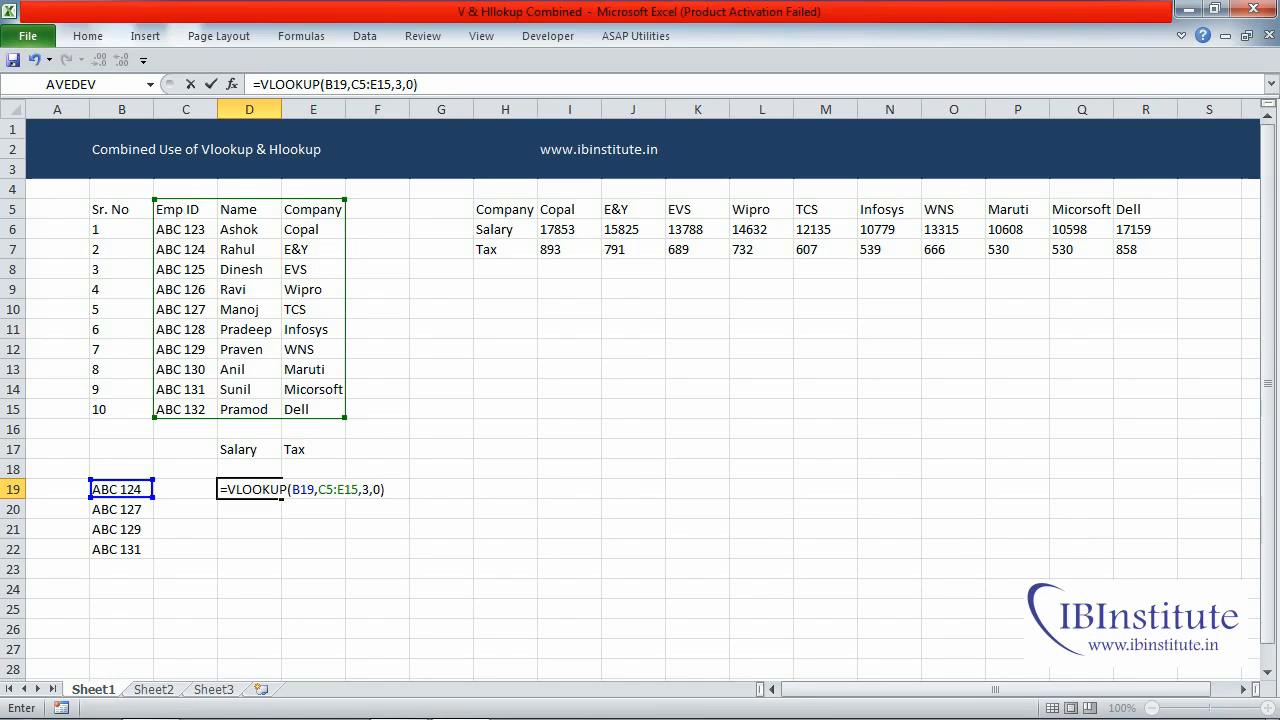
pyautogui.press('Return')
pyautogui.press('Up')
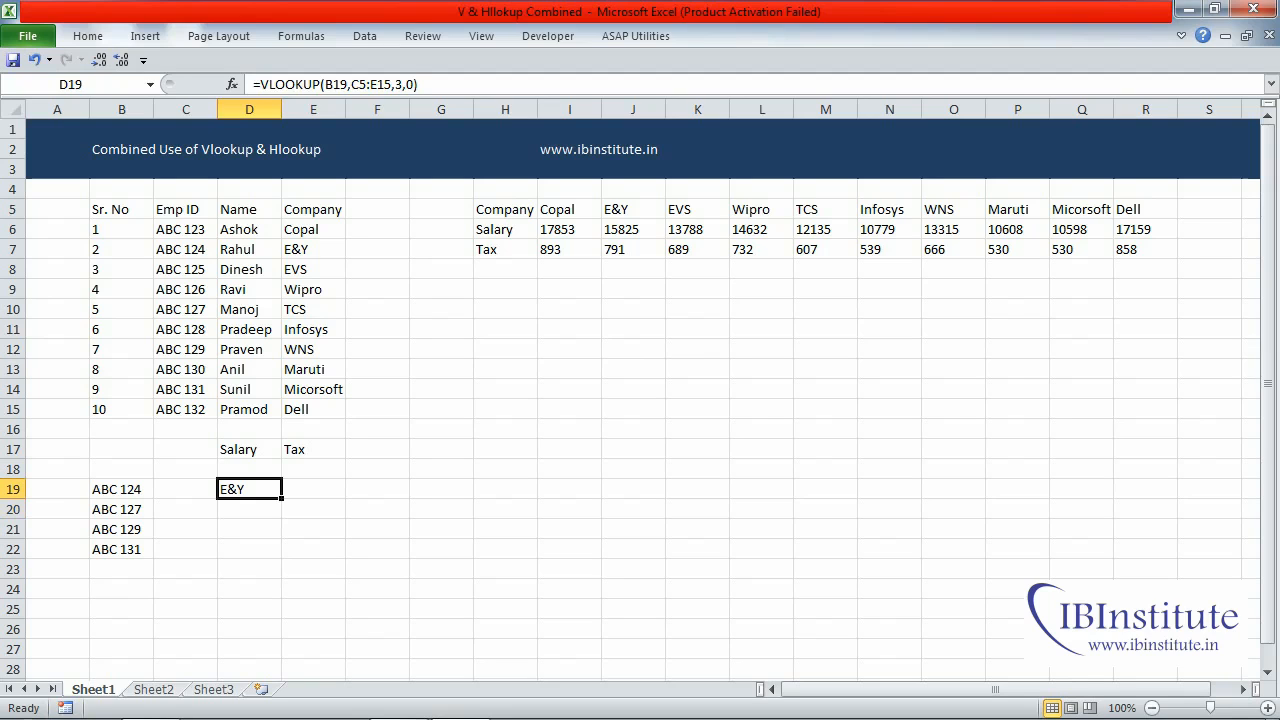
# - Wrap the VLOOKUP in D19 in an HLOOKUP as its lookup value, with H5:R7 as the table array
pyautogui.moveTo(505, 209); pyautogui.dragTo(1081, 249)
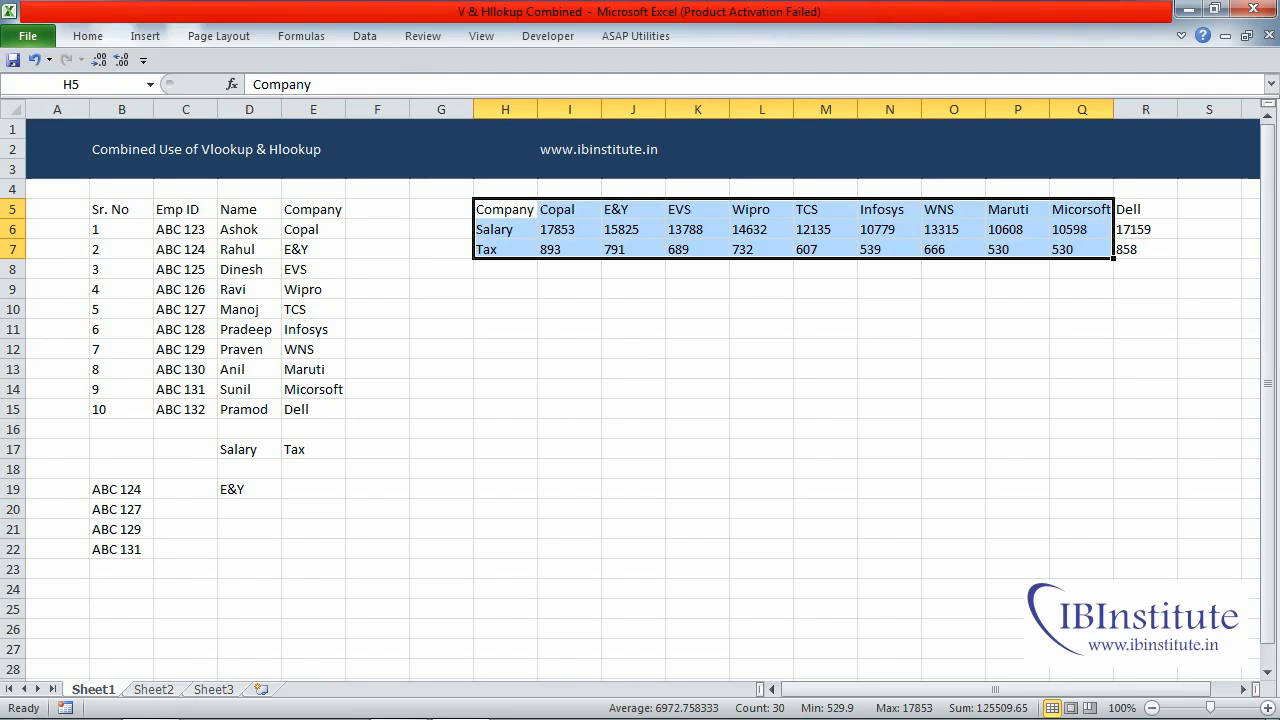
pyautogui.click(249, 489)
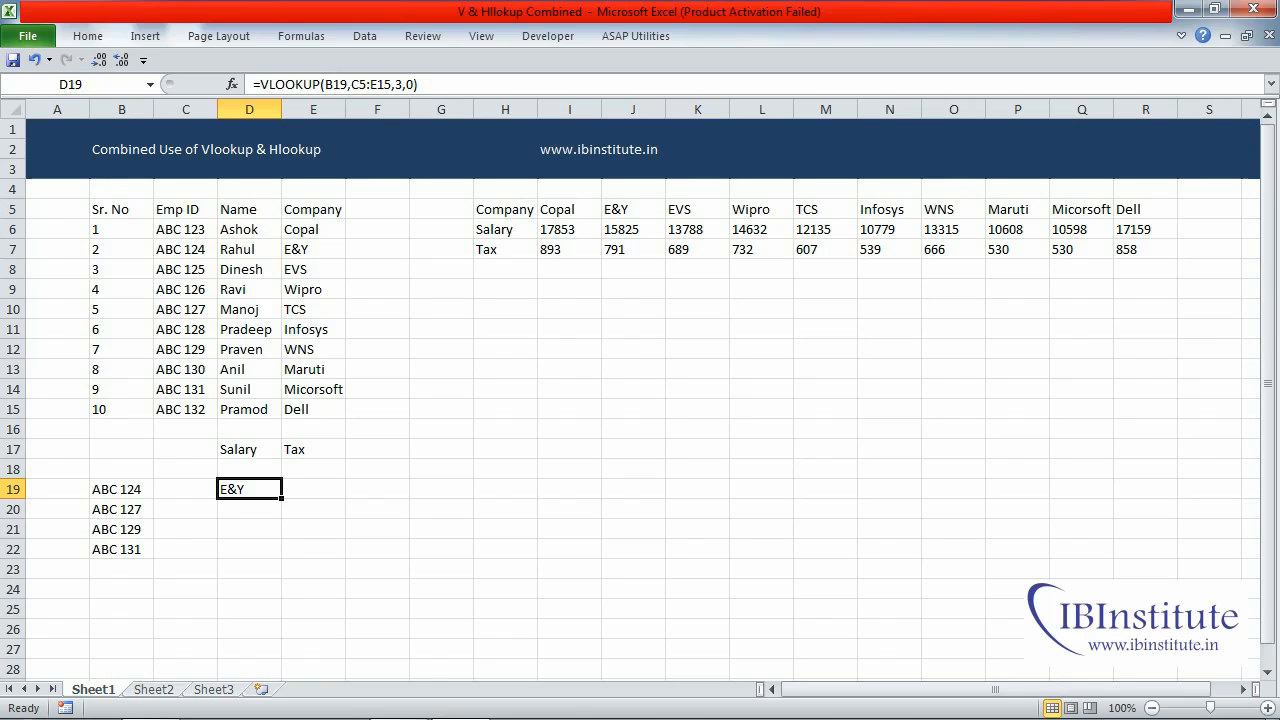
pyautogui.press('F2')
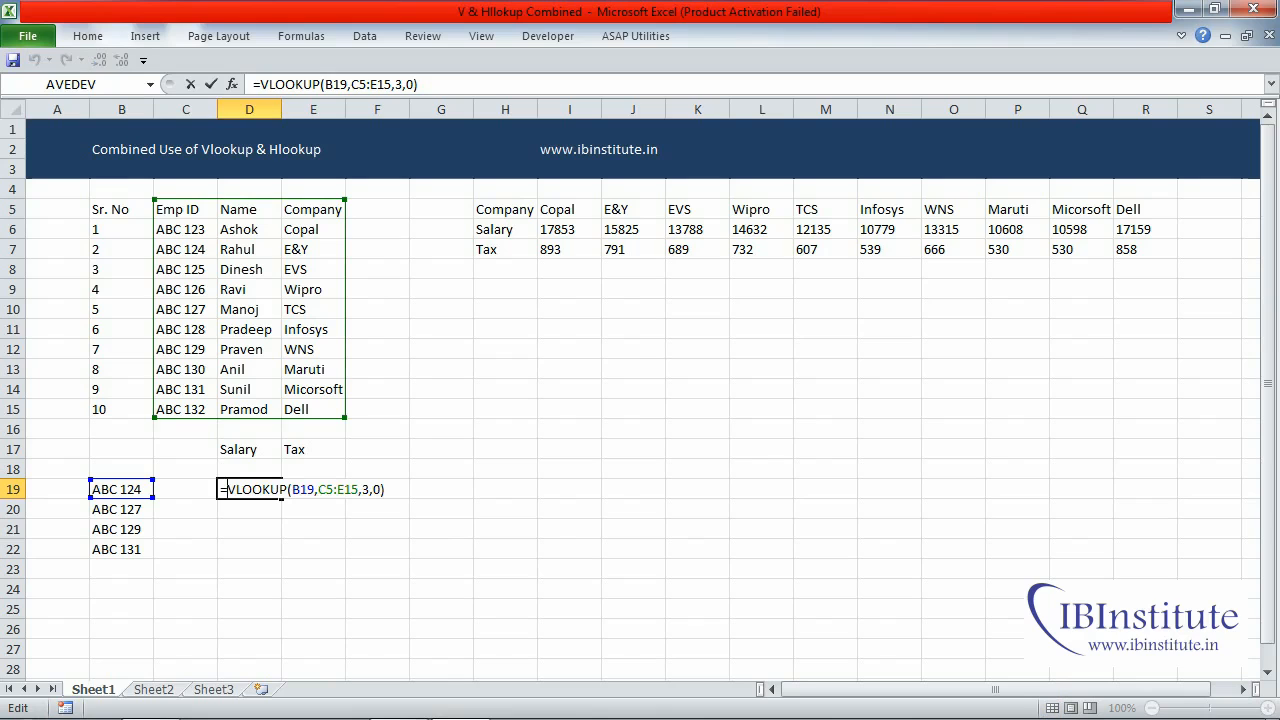
pyautogui.write('hl')
pyautogui.press('Tab')
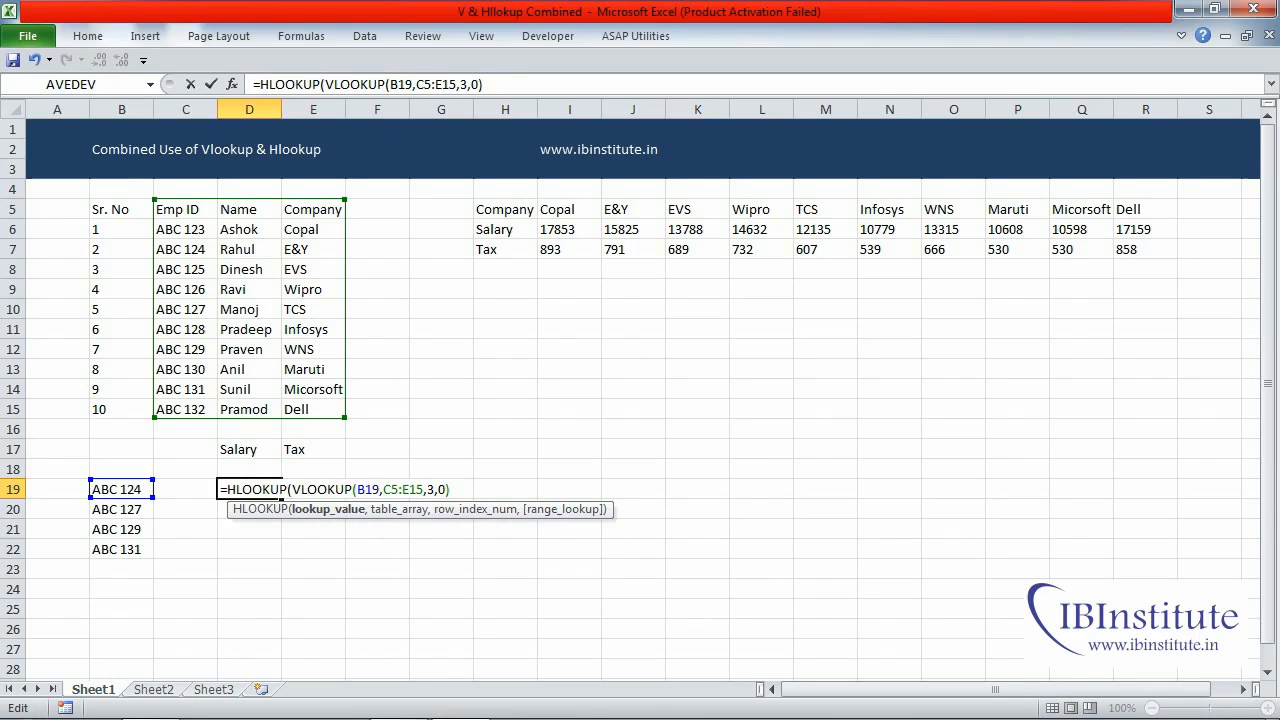
pyautogui.write(',')
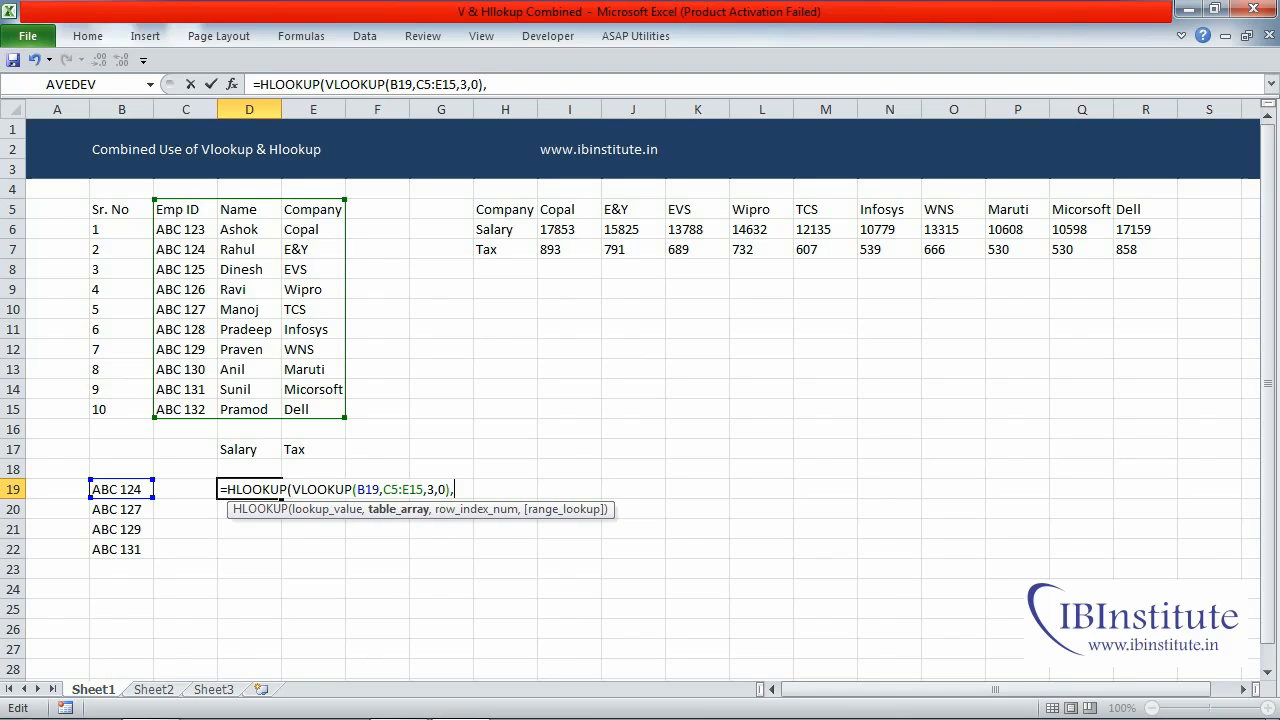
pyautogui.moveTo(290, 515); pyautogui.dragTo(316, 540)
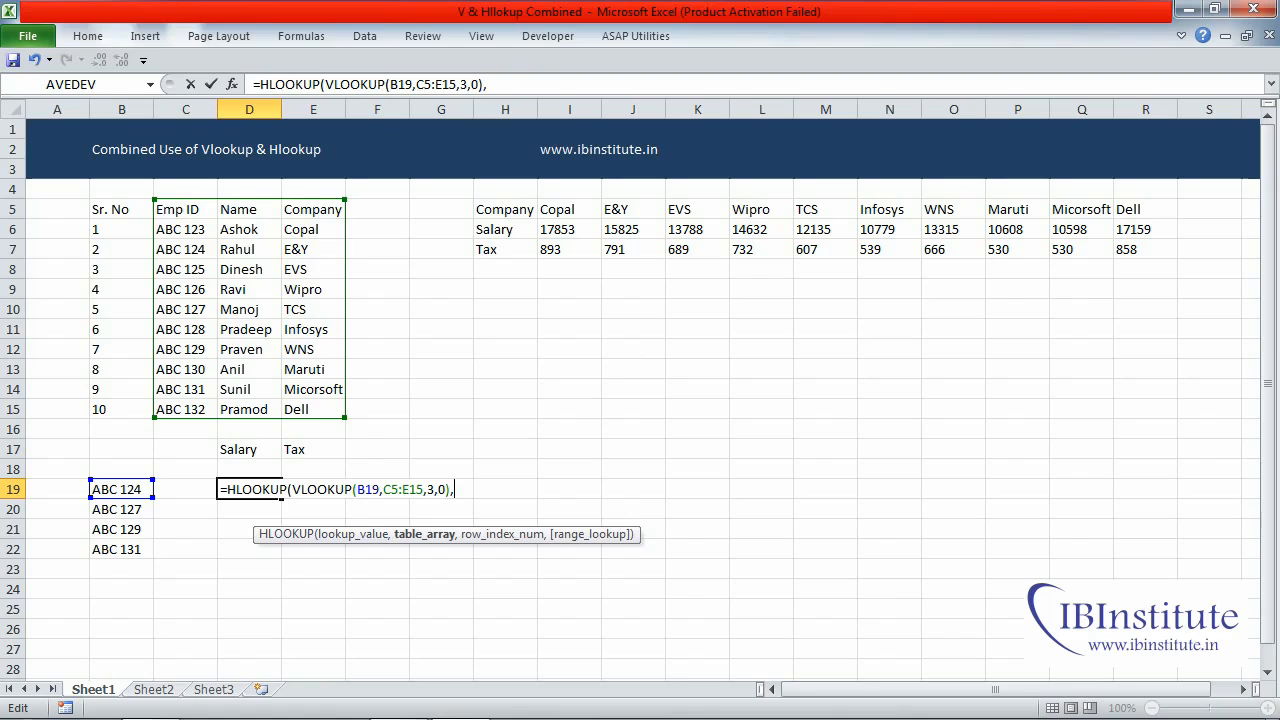
pyautogui.moveTo(505, 210); pyautogui.dragTo(1176, 257)
pyautogui.write(',')
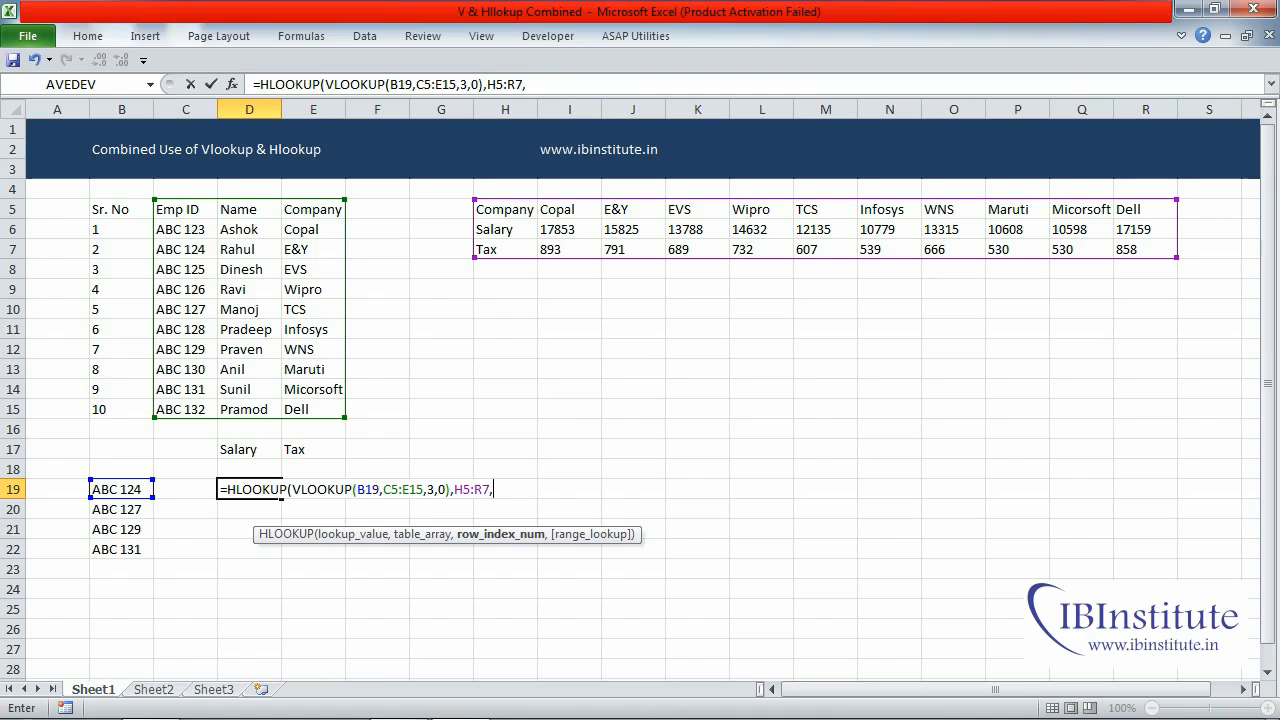
# - Add MATCH(D17,H5:H7,0) as the row index number of the HLOOKUP in D19
pyautogui.write('2')
pyautogui.press('BackSpace')
pyautogui.write('mat')
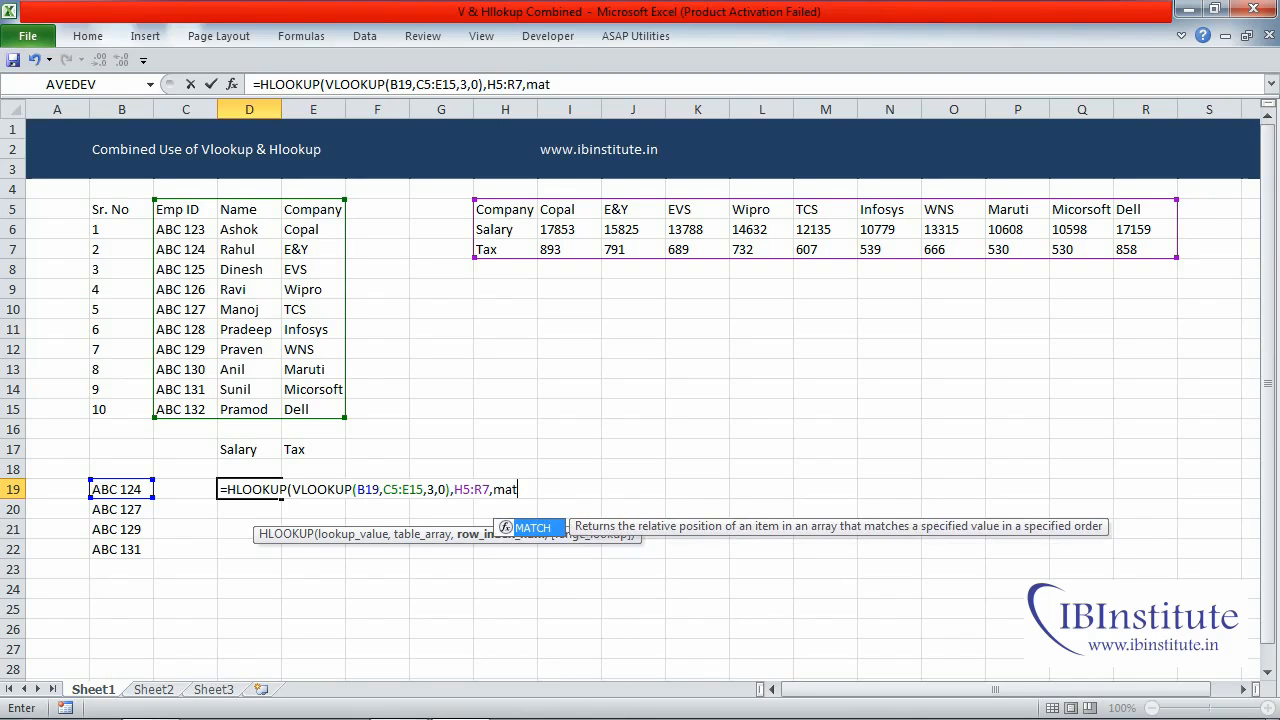
pyautogui.press('Tab')
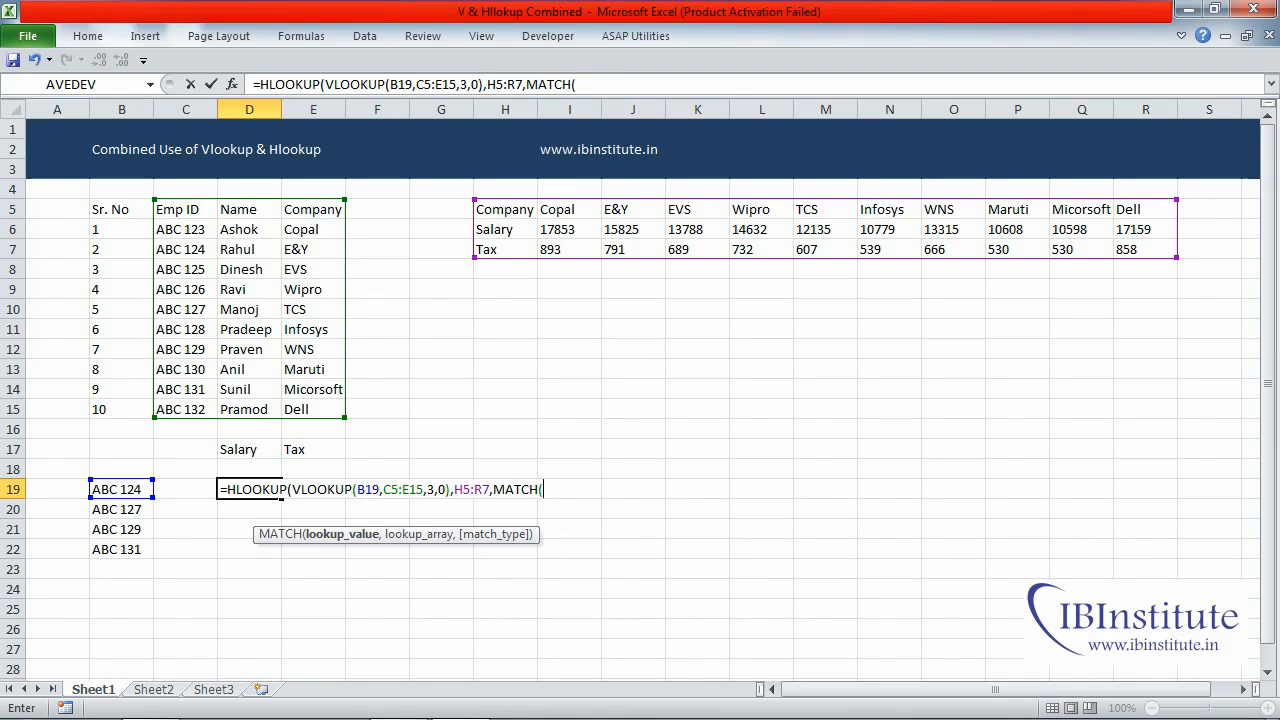
pyautogui.click(249, 449)
pyautogui.write(',')
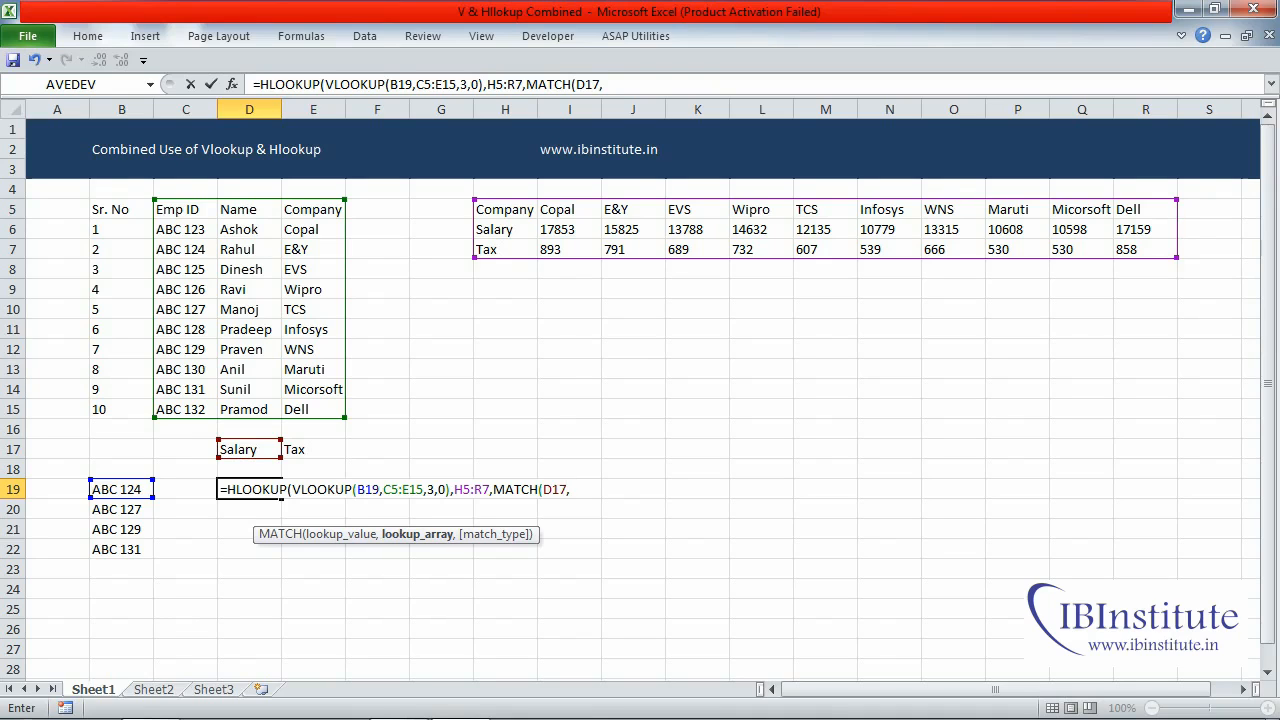
pyautogui.moveTo(505, 209); pyautogui.dragTo(508, 249)
pyautogui.write(',')
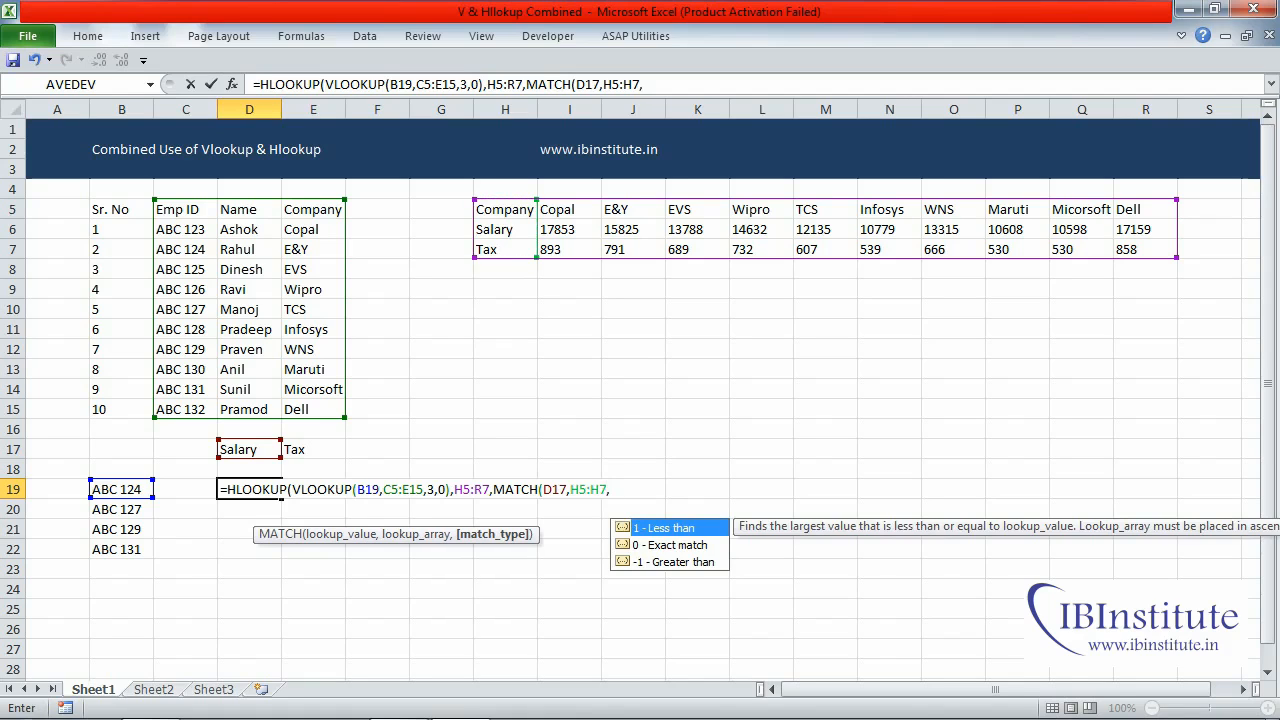
pyautogui.write('0)')
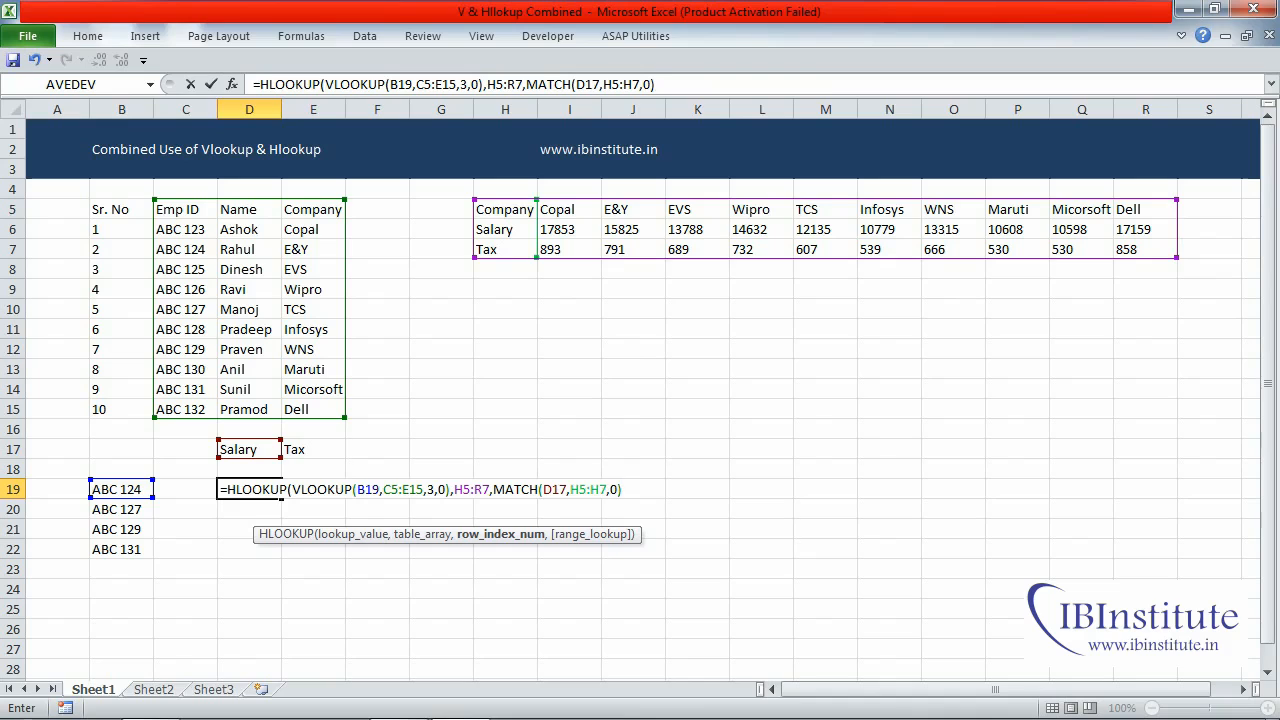
# - Set the HLOOKUP's range lookup to 0 for an exact match and enter the completed formula in D19
pyautogui.write(',')
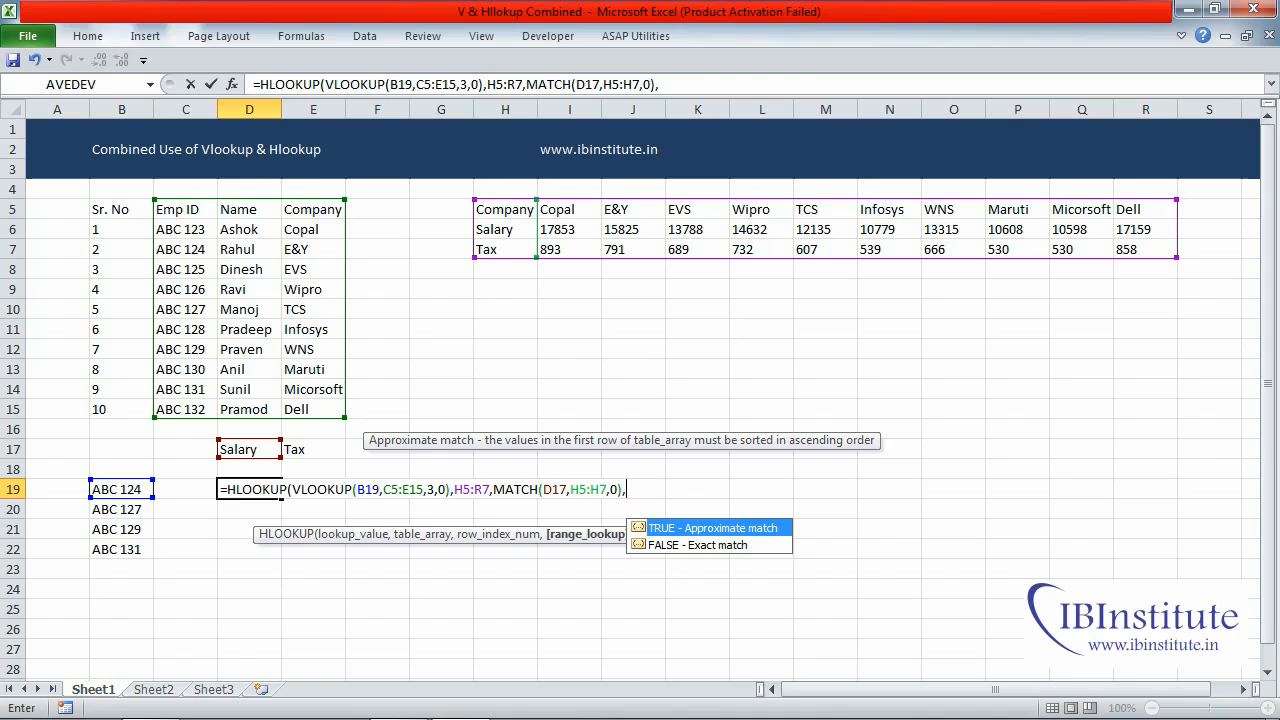
pyautogui.write('0')
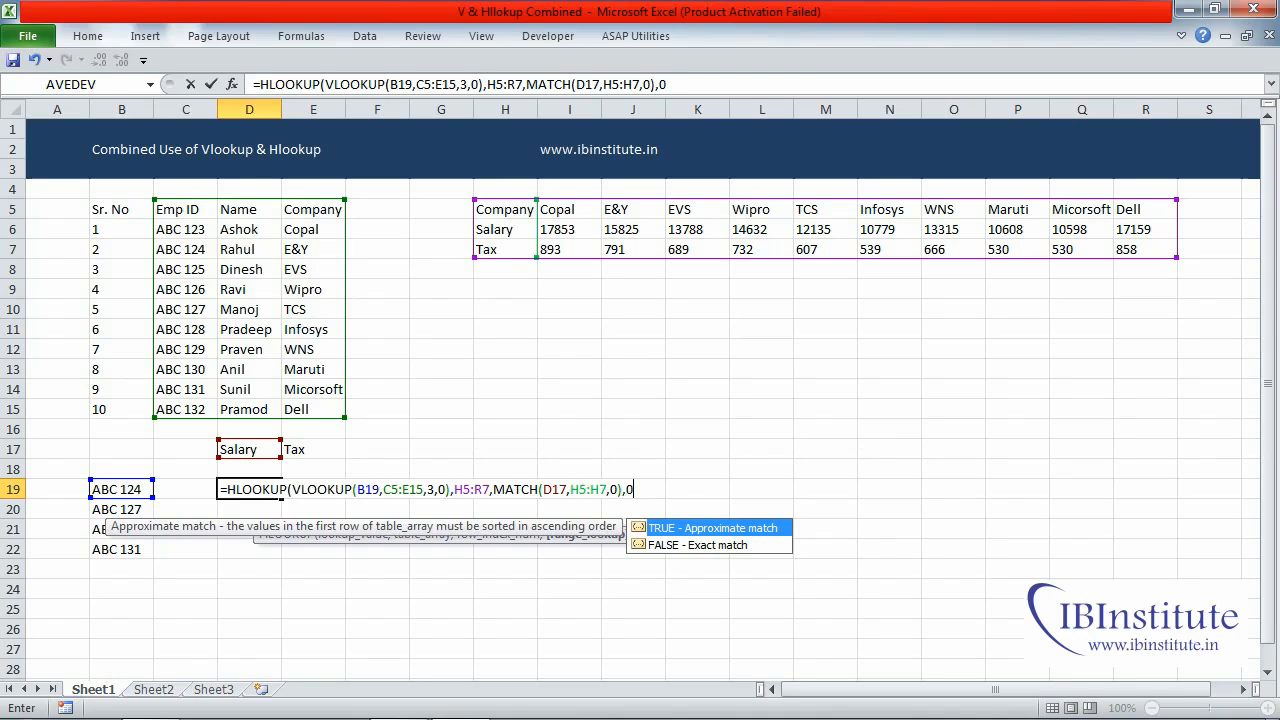
pyautogui.write(')')
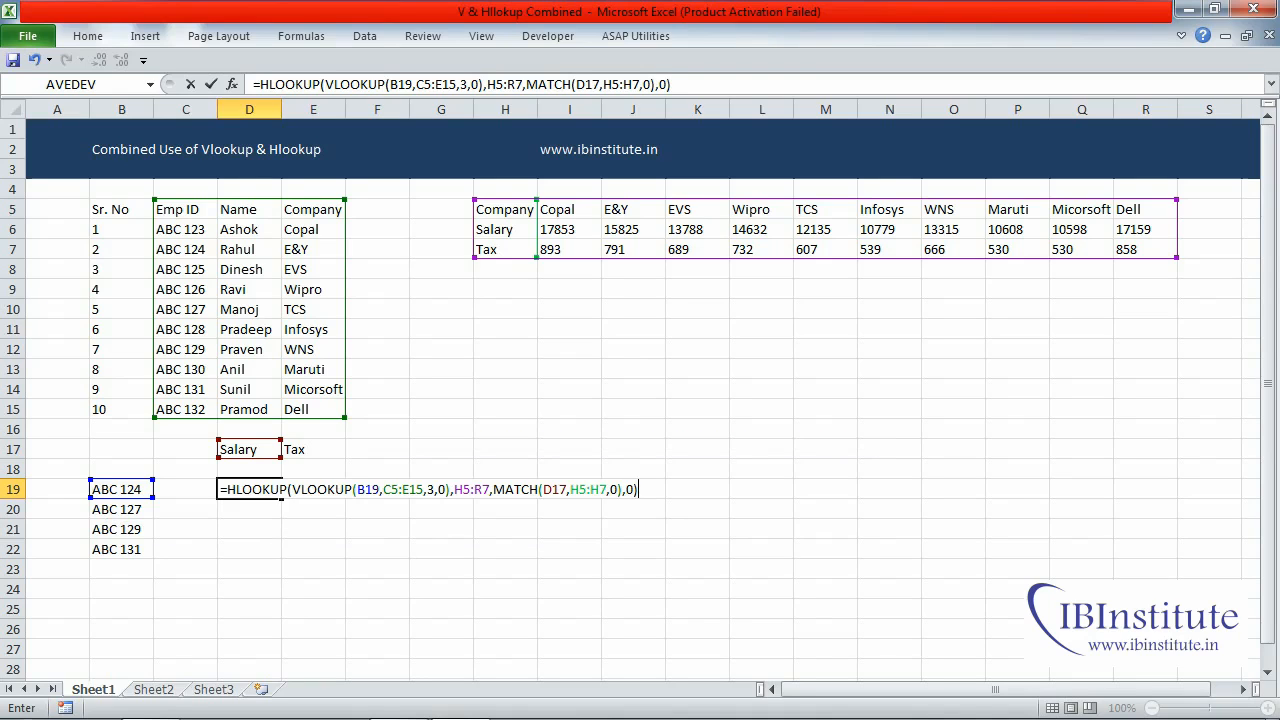
pyautogui.press('F2')
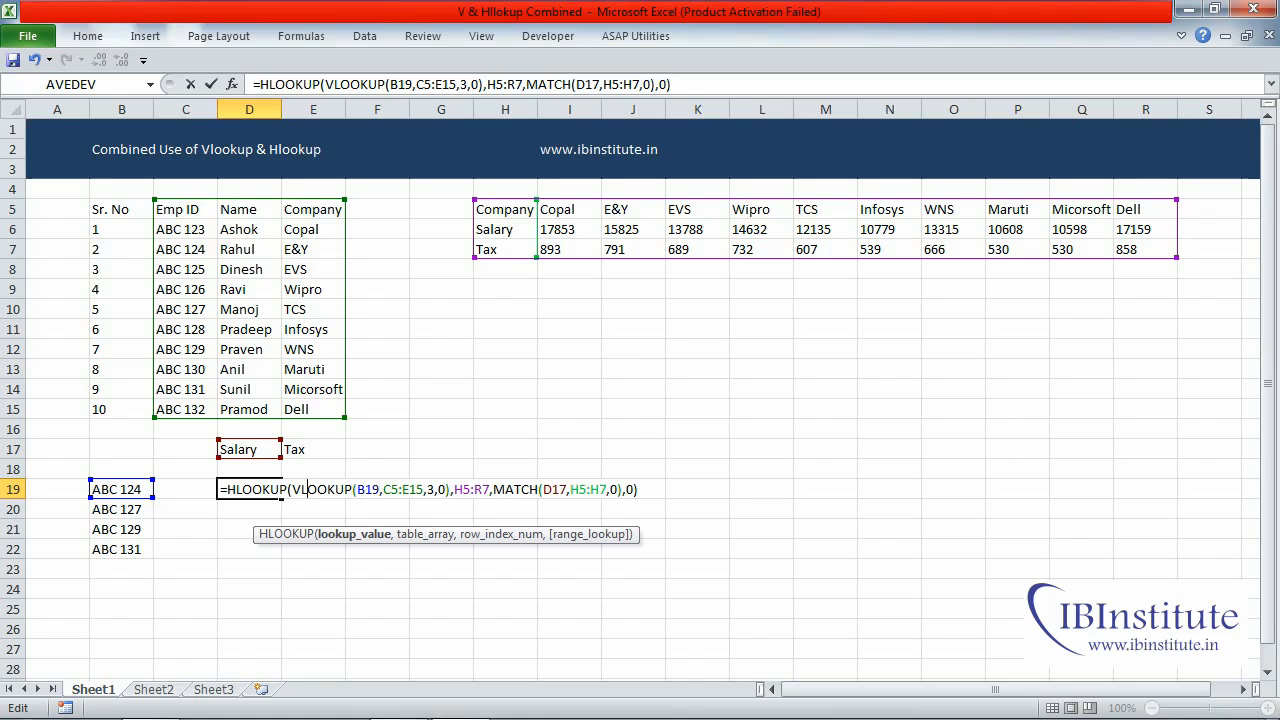
pyautogui.hotkey('ctrl', 'Return')
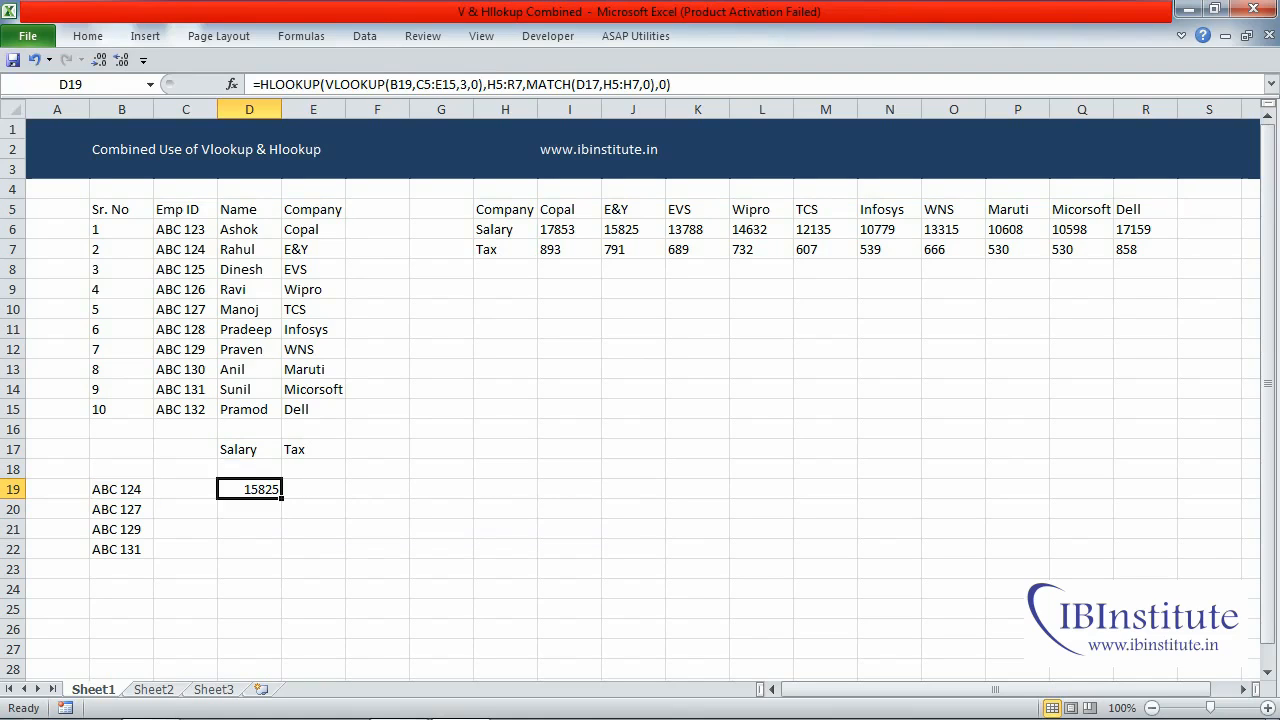
# - Check the salary result in D19 against the employee's company and that company's salary in the two source tables
pyautogui.click(185, 250)
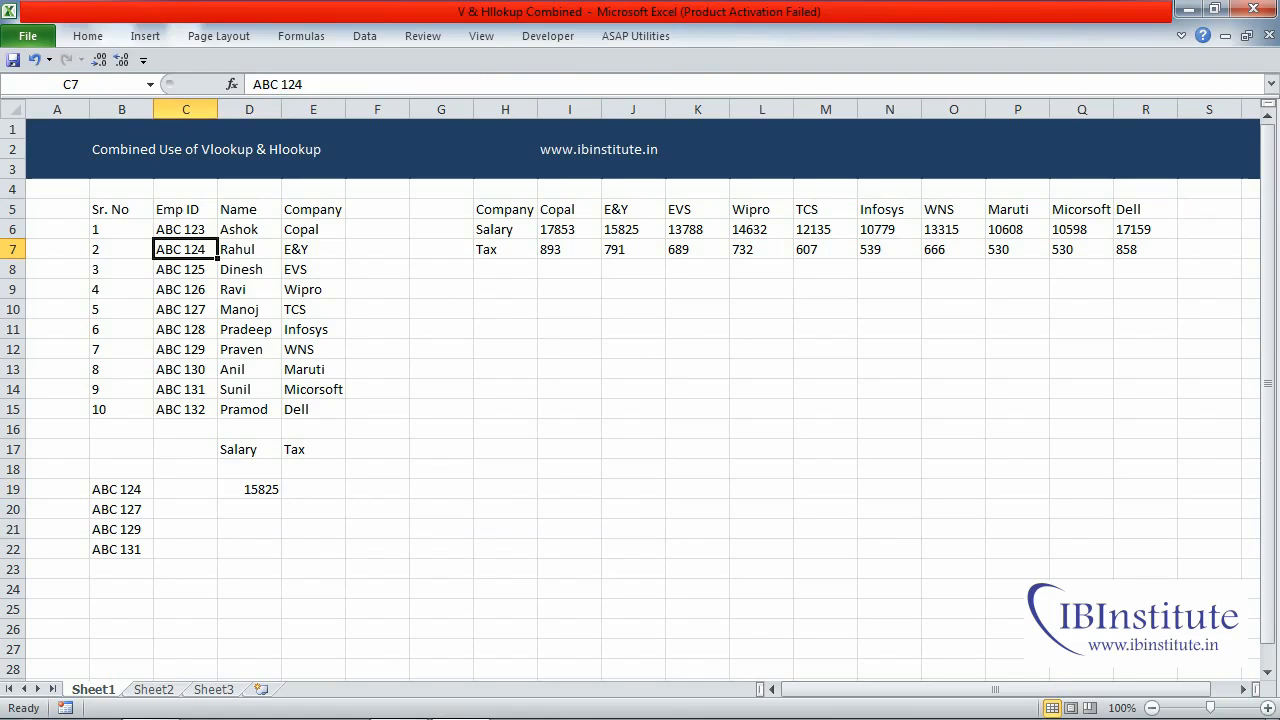
pyautogui.click(313, 249)
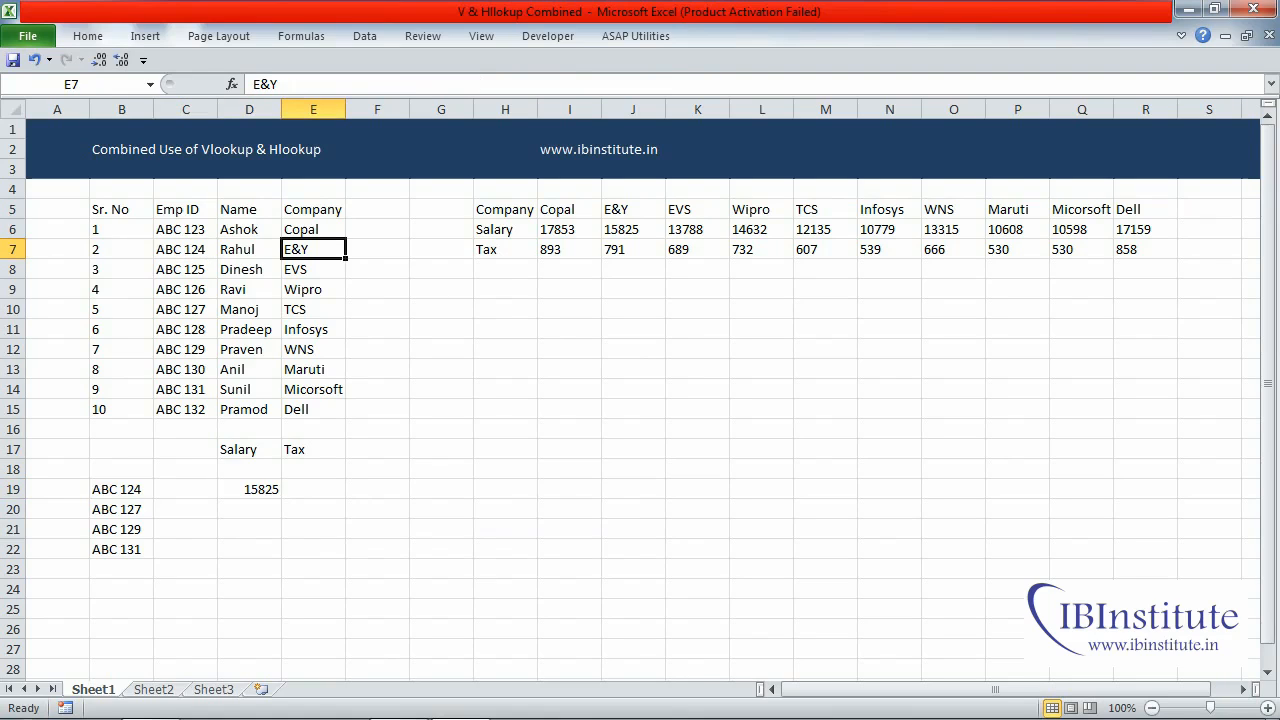
pyautogui.click(633, 230)
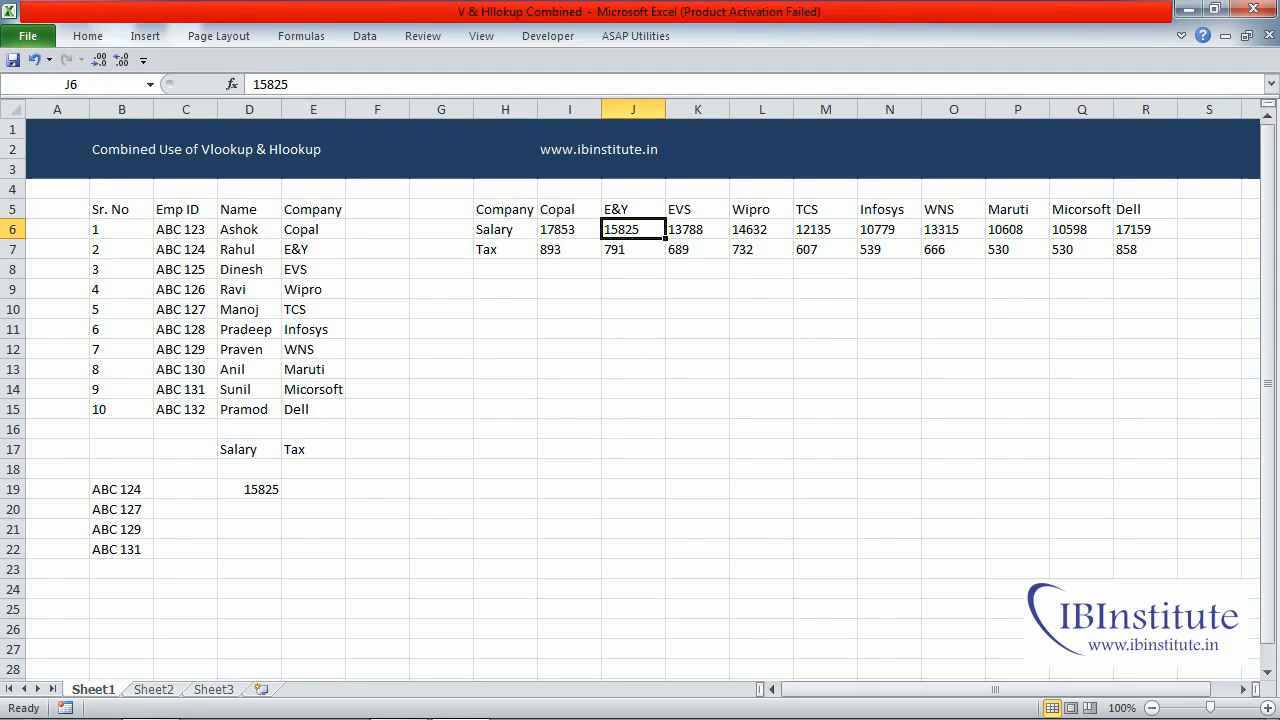
# - Lock only the column of the VLOOKUP's lookup value in the D19 formula, making it $B19
pyautogui.moveTo(249, 489); pyautogui.dragTo(313, 549)
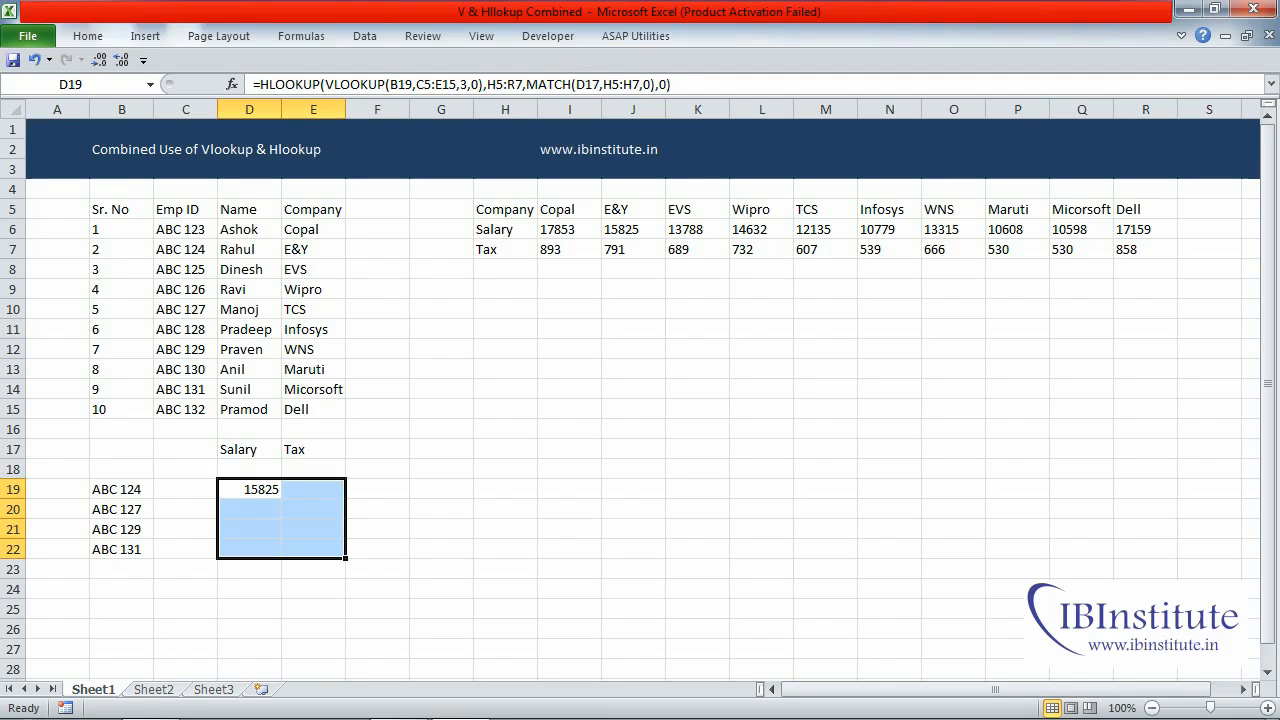
pyautogui.press('F2')
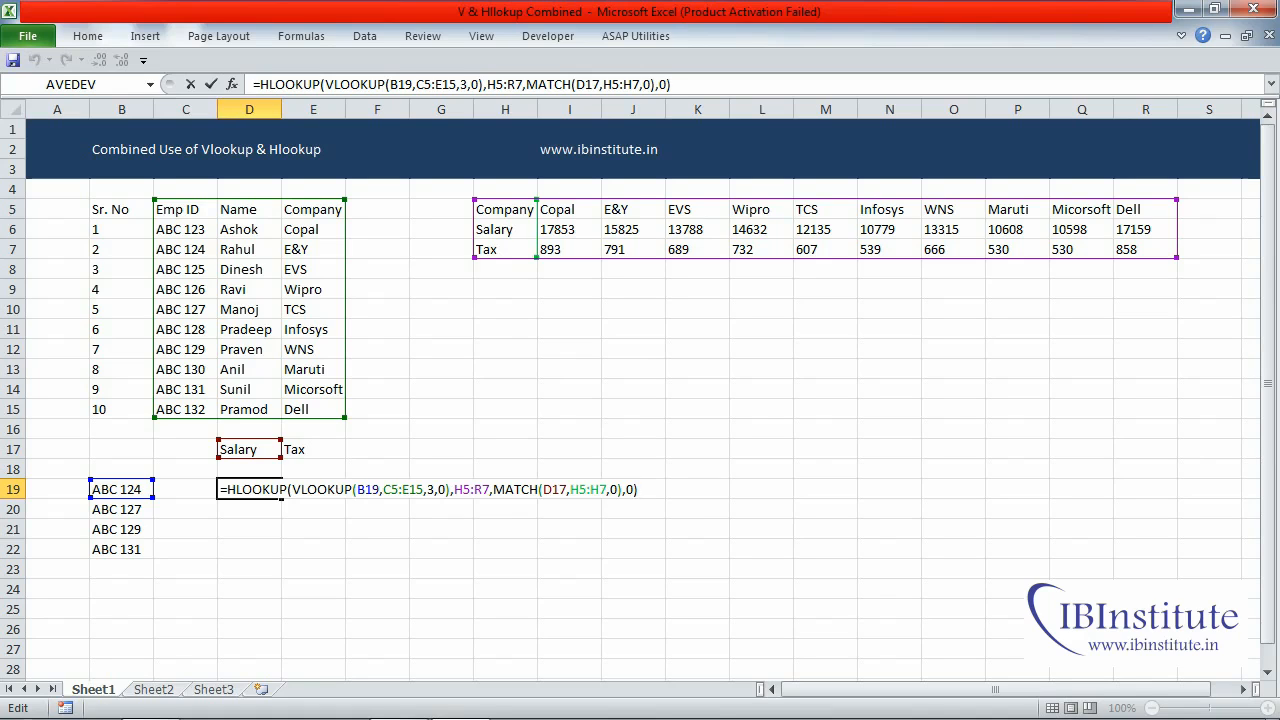
pyautogui.click(362, 490)
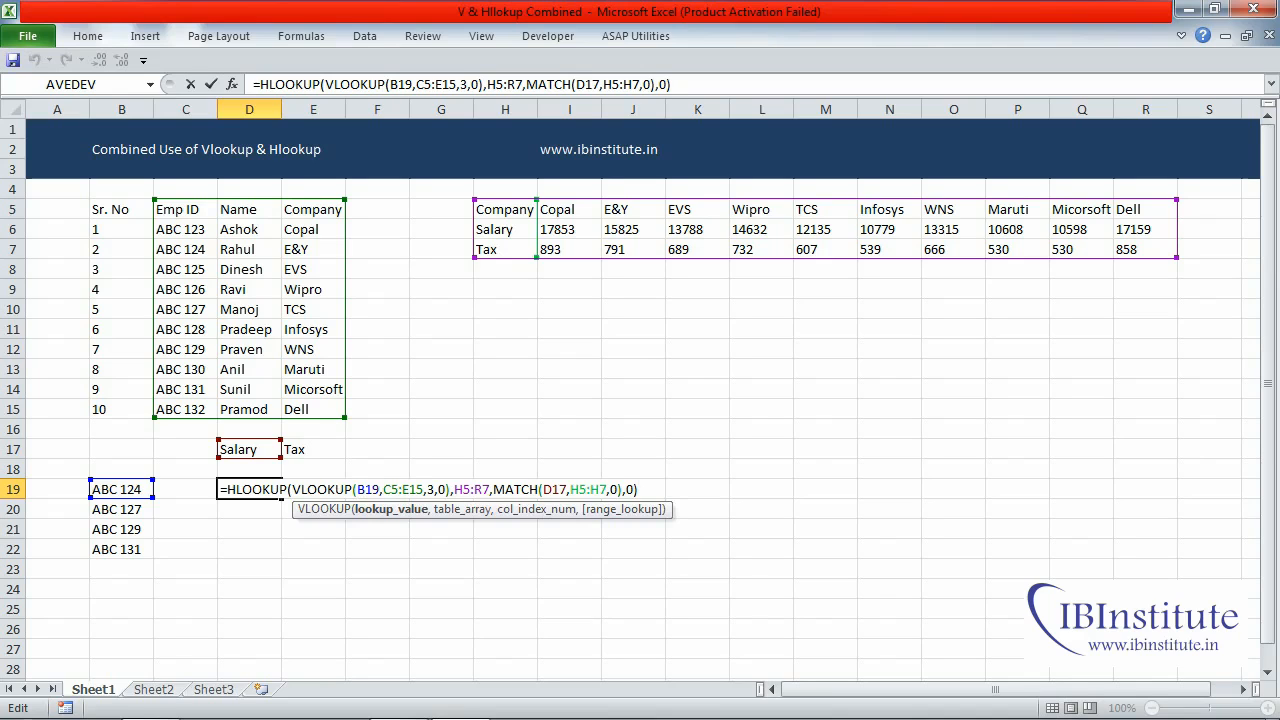
pyautogui.press('F4')
pyautogui.press('F4')
pyautogui.press('F4')
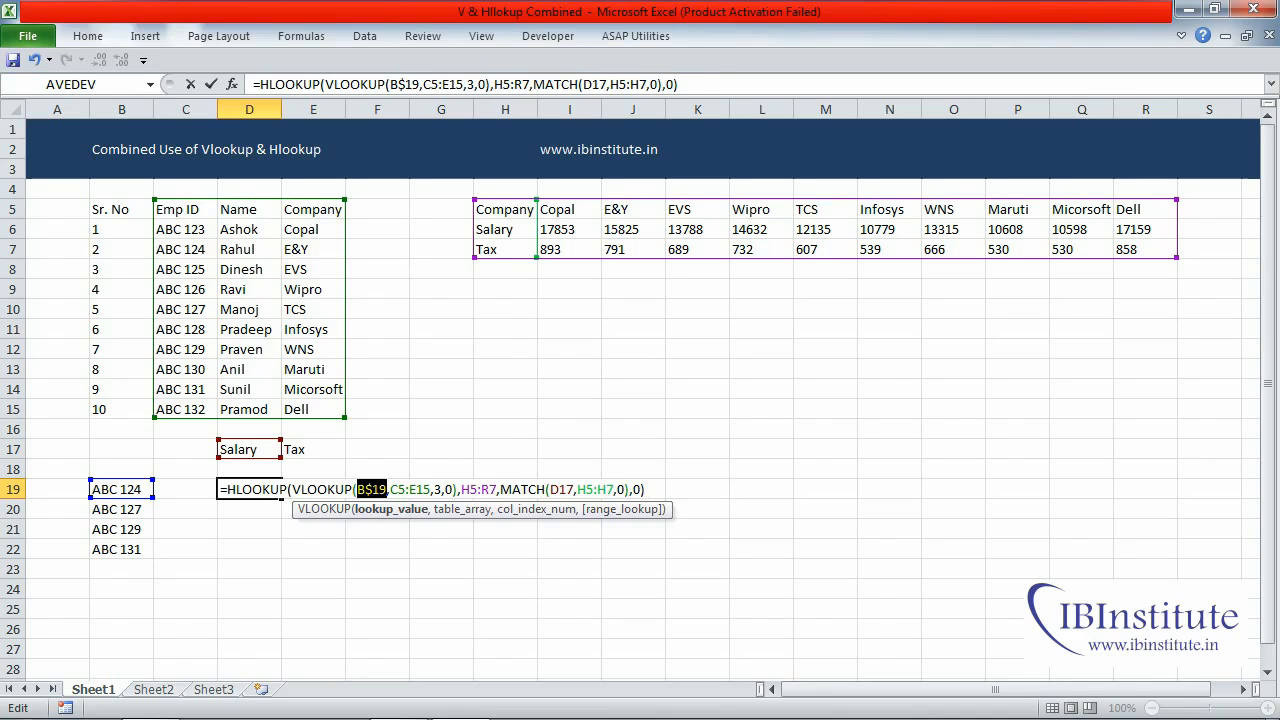
# - Make the VLOOKUP's table array in the D19 formula fully absolute as $C$5:$E$15
pyautogui.click(390, 490)
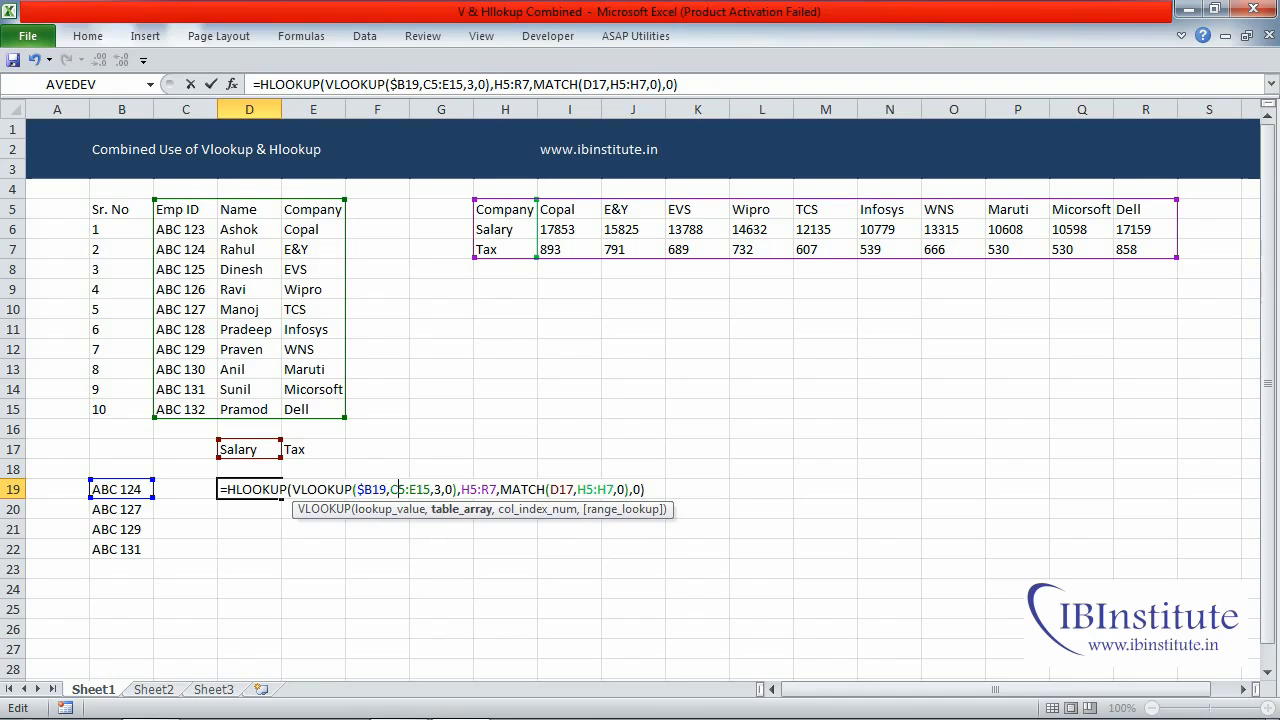
pyautogui.moveTo(398, 490); pyautogui.dragTo(417, 490)
pyautogui.press('F4')
pyautogui.press('Right')
pyautogui.press('Right')
pyautogui.press('Right')
pyautogui.press('Right')
pyautogui.press('Right')
pyautogui.press('Right')
pyautogui.press('Right')
pyautogui.press('Right')
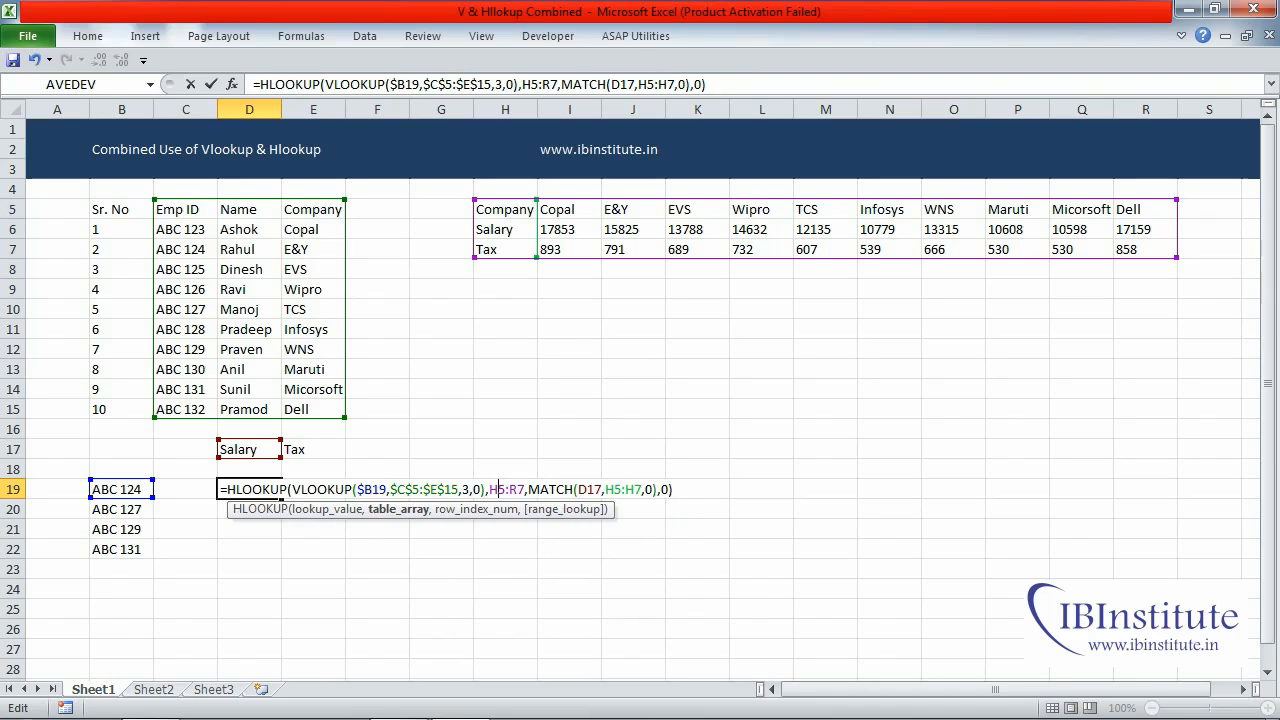
# - Make the HLOOKUP's table array in the D19 formula fully absolute as $H$5:$R$7
pyautogui.moveTo(498, 490); pyautogui.dragTo(518, 490)
pyautogui.press('F4')
pyautogui.press('Right')
pyautogui.press('Right')
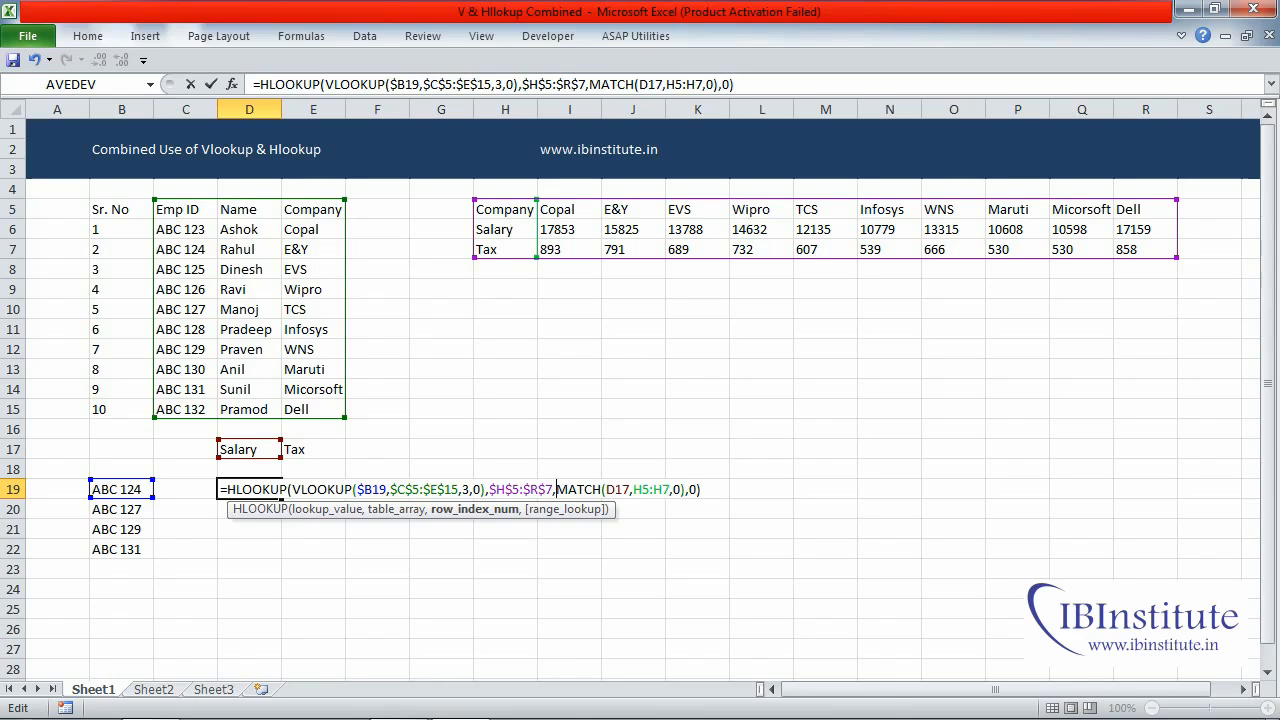
# - Change the MATCH references in D19 to D$17 and $H$5:$H$7, and enter the updated formula
pyautogui.click(615, 489)
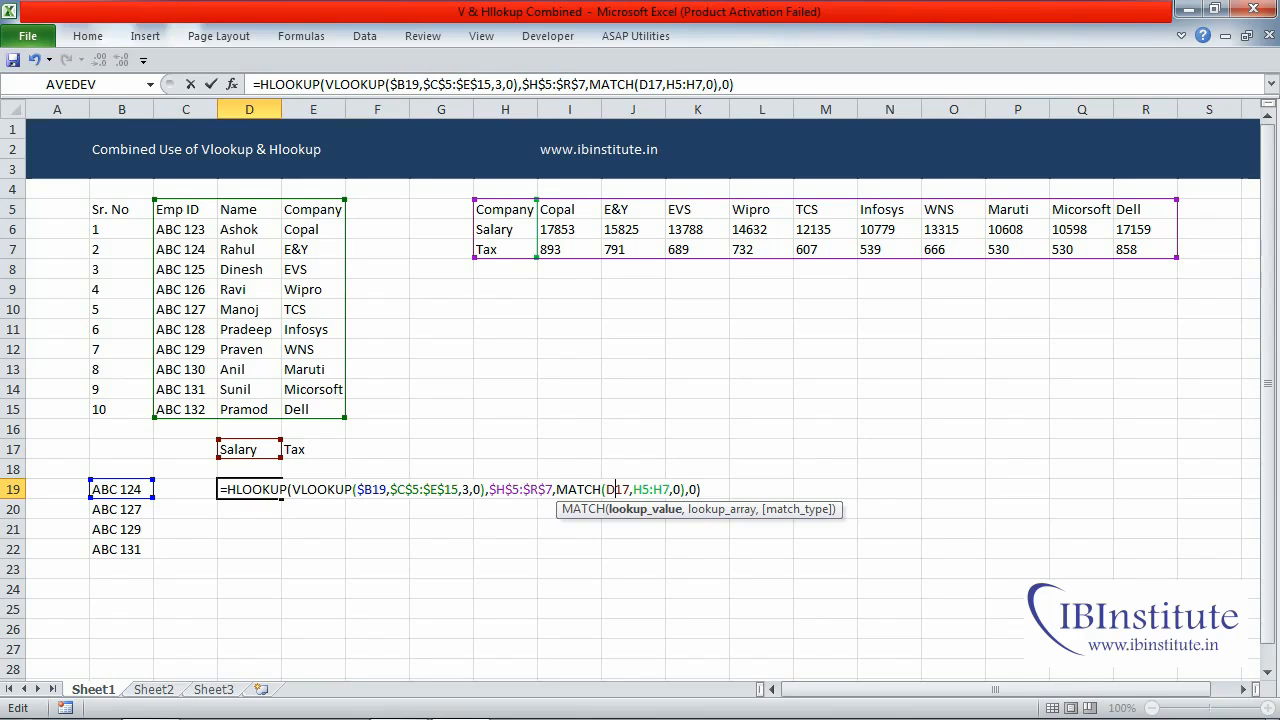
pyautogui.press('F4')
pyautogui.press('F4')
pyautogui.press('Right')
pyautogui.press('Right')
pyautogui.moveTo(645, 489); pyautogui.dragTo(669, 489)
pyautogui.press('F4')
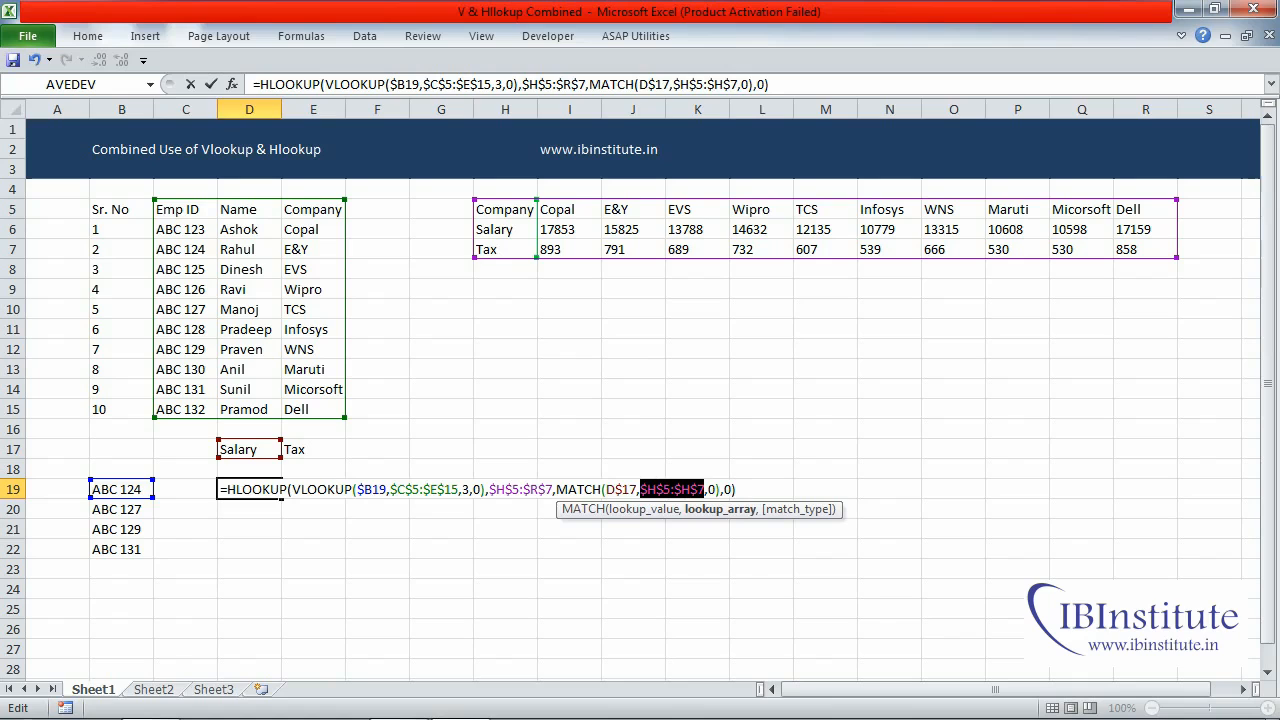
pyautogui.hotkey('ctrl', 'Return')
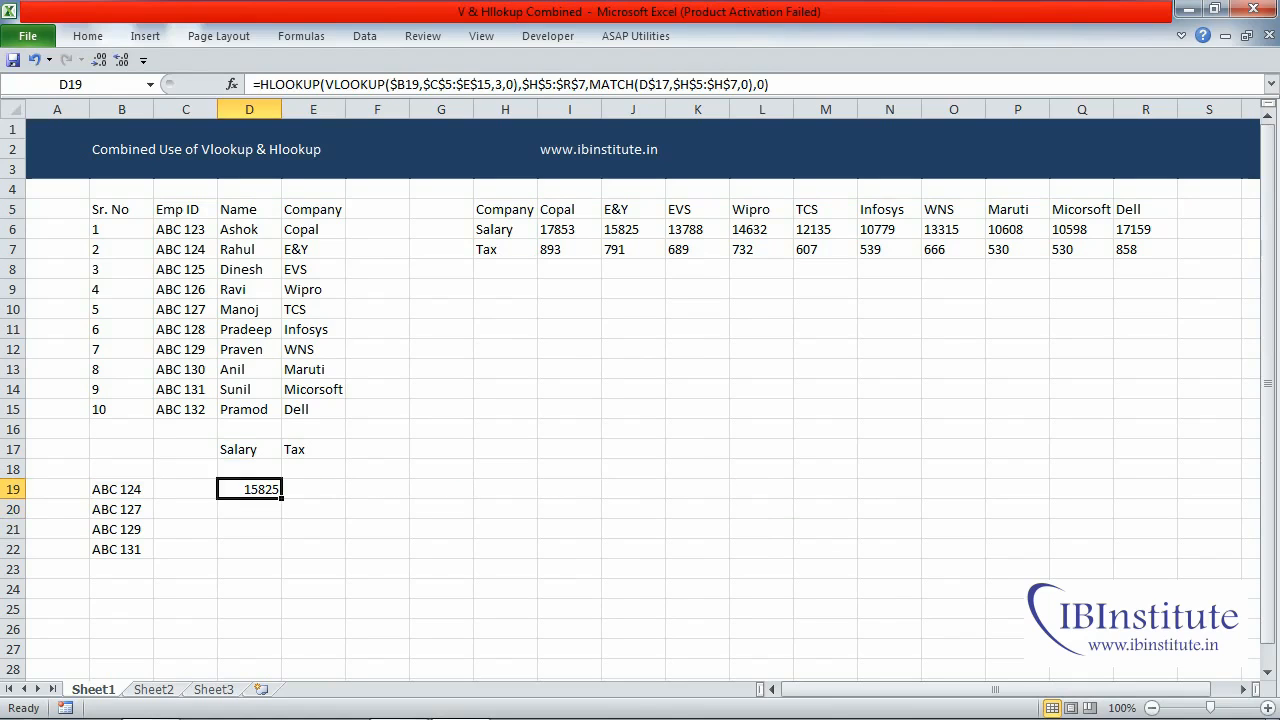
# - Copy the D19 lookup formula into D19:E22 to fill salary and tax for all listed employee IDs
pyautogui.hotkey('ctrl', 'c')
pyautogui.hotkey('shift', 'Down')
pyautogui.hotkey('shift', 'Down')
pyautogui.hotkey('shift', 'Down')
pyautogui.hotkey('shift', 'Right')
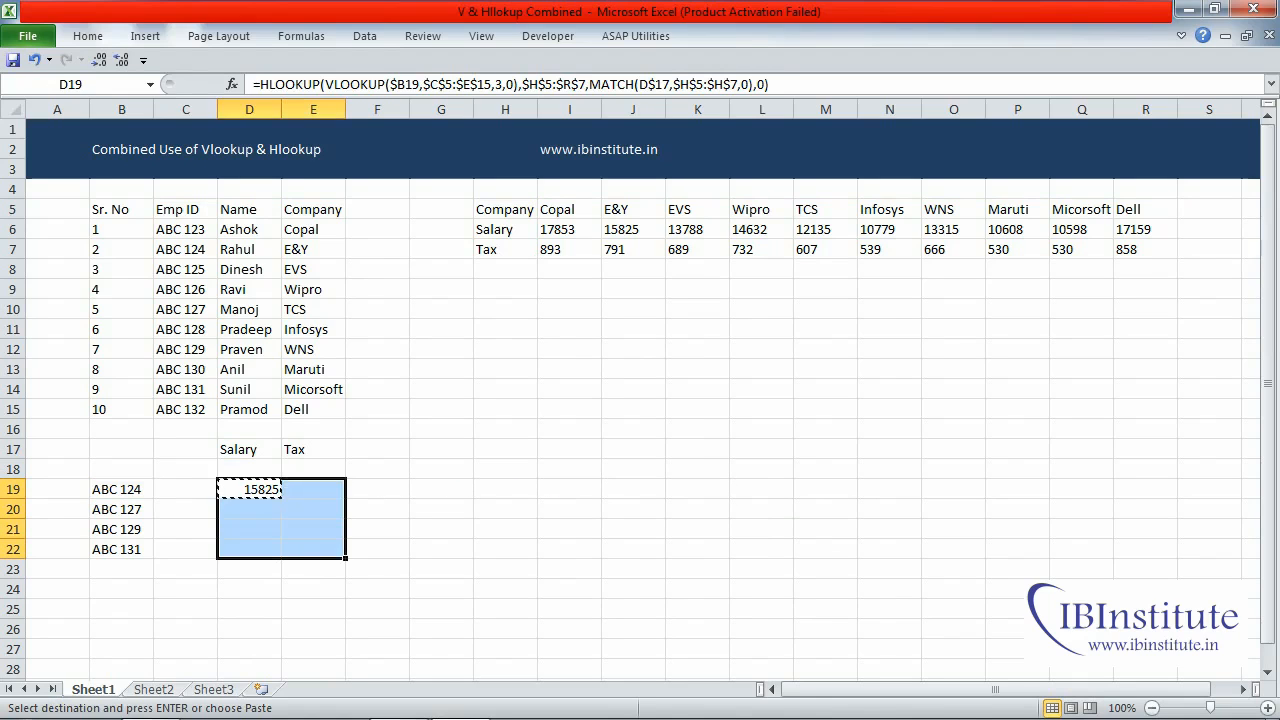
pyautogui.press('Return')
# - Append a 5 to the employee ID in B21 so that it has no match in the source table
pyautogui.press('Down')
pyautogui.press('Down')
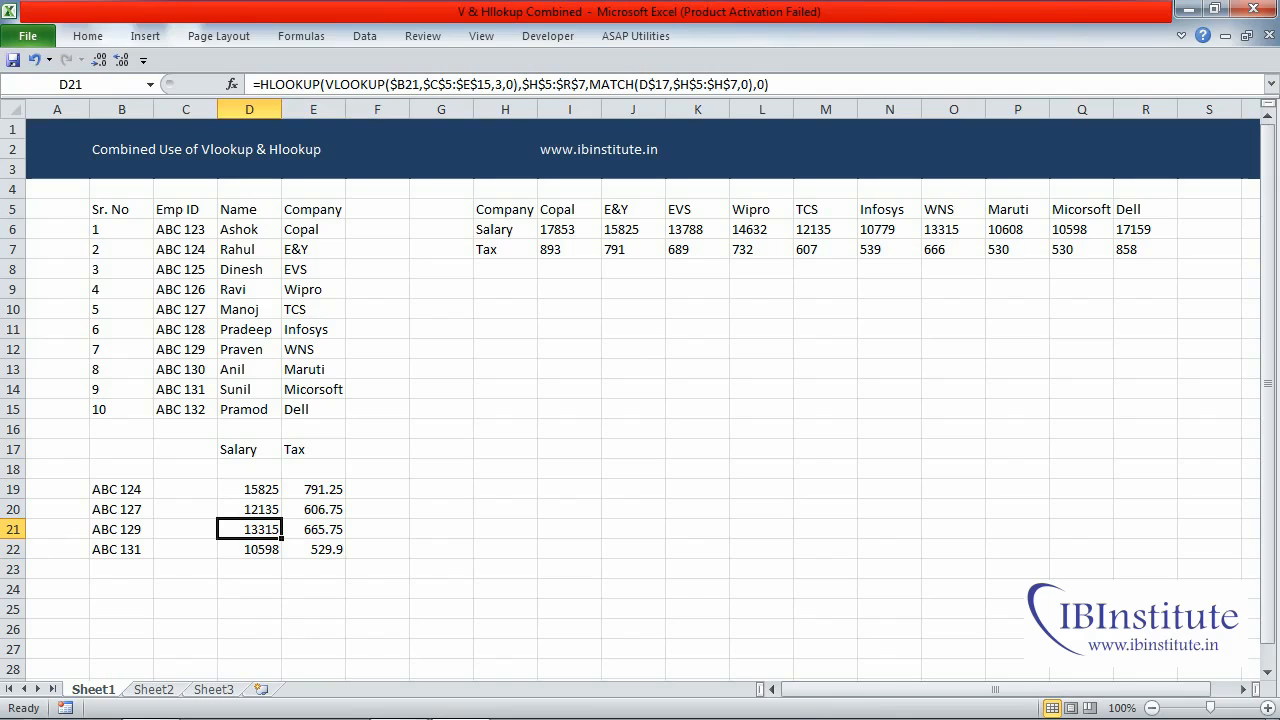
pyautogui.press('Left')
pyautogui.press('Left')
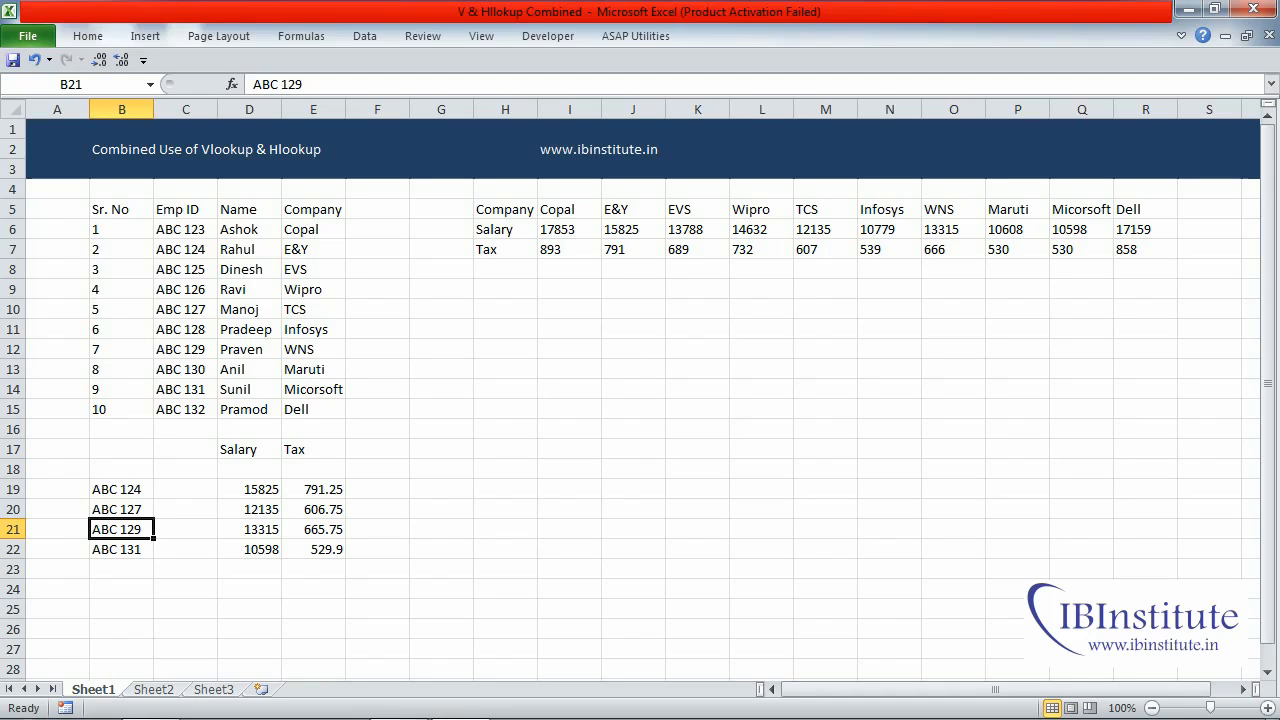
pyautogui.press('F2')
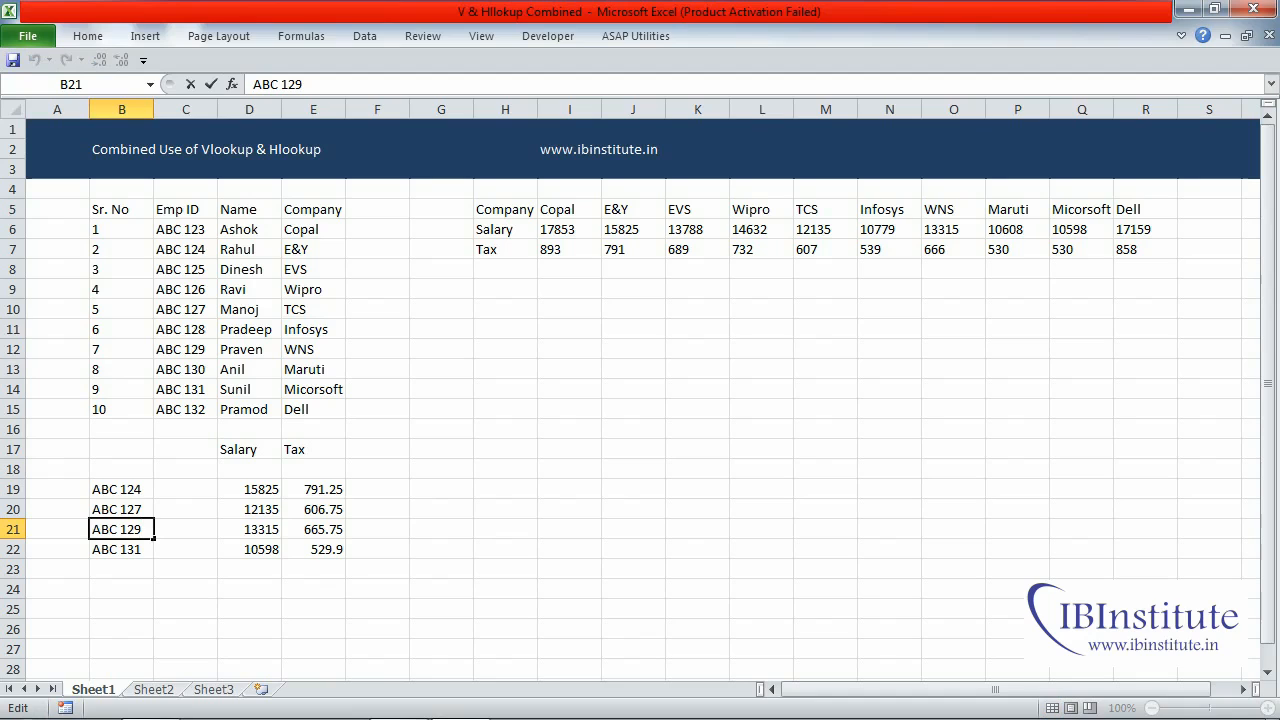
pyautogui.write('5')
pyautogui.press('Return')
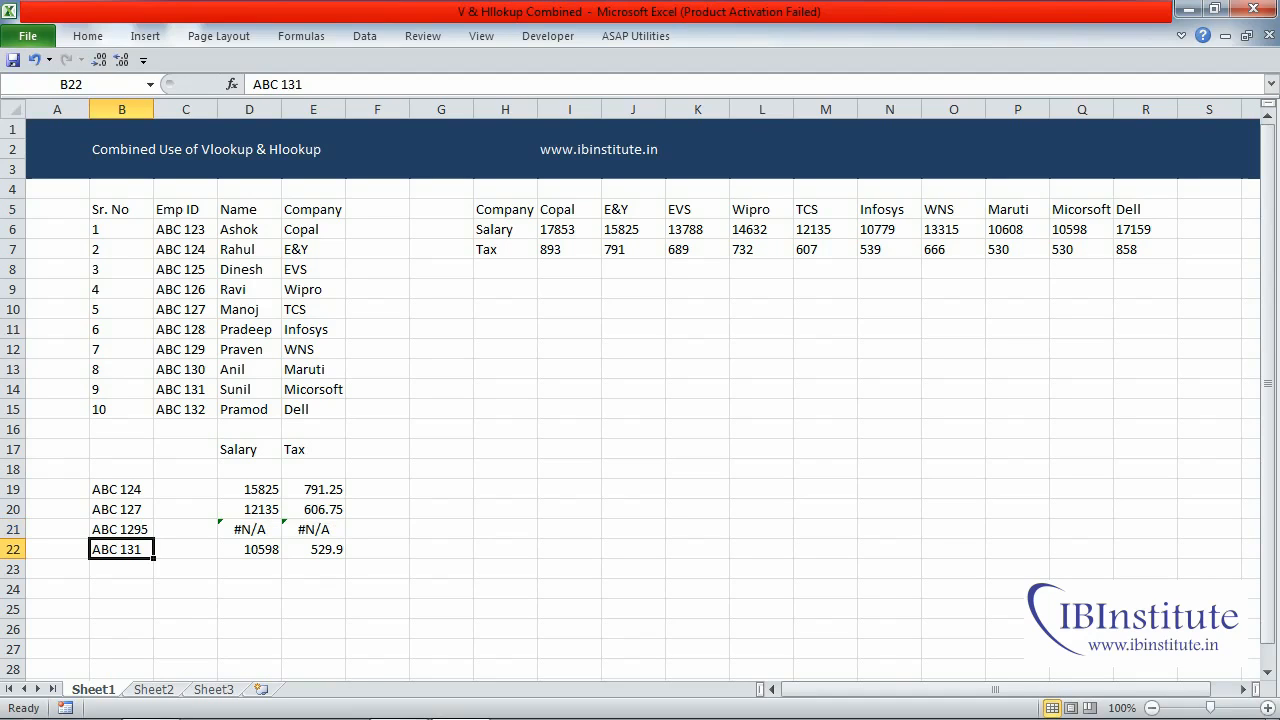
# - Examine the salary and tax results in D19:E22, especially the row of the altered employee ID
pyautogui.press('Right')
pyautogui.press('Right')
pyautogui.press('Up')
pyautogui.hotkey('shift', 'Right')
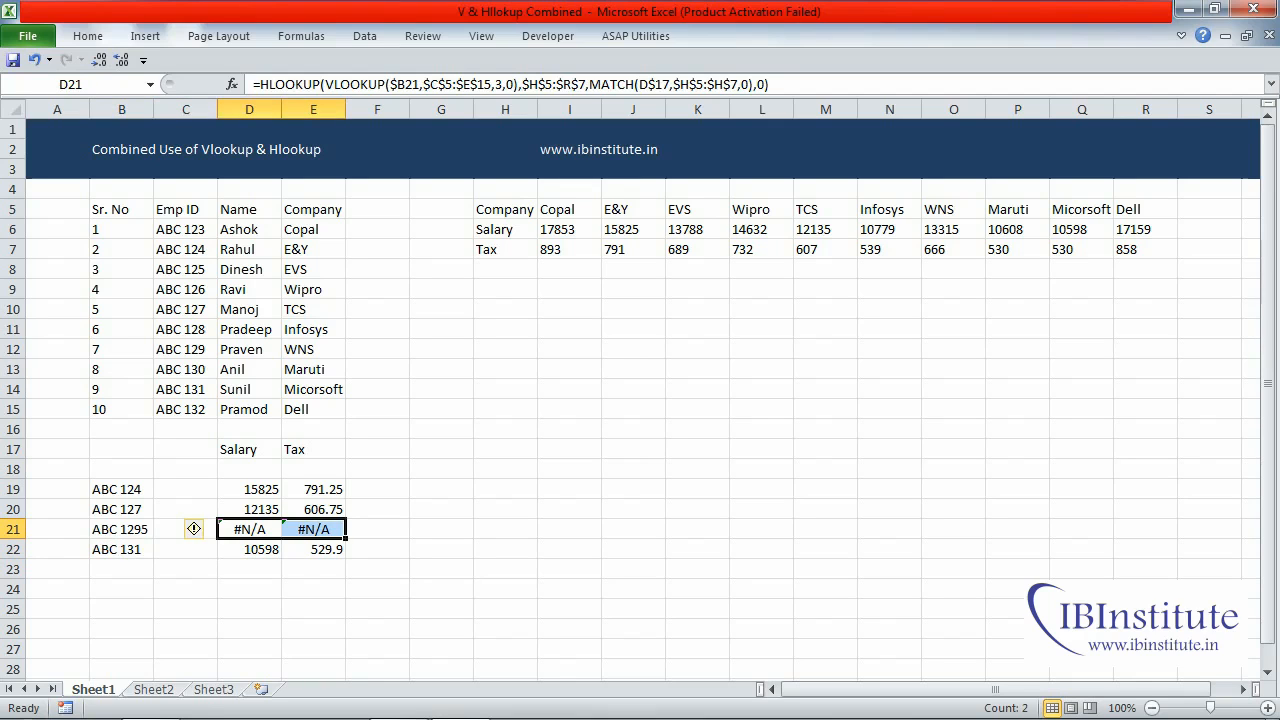
pyautogui.press('Up')
pyautogui.press('Up')
pyautogui.hotkey('shift', 'Right')
pyautogui.hotkey('shift', 'Down')
pyautogui.hotkey('shift', 'Down')
pyautogui.hotkey('shift', 'Down')
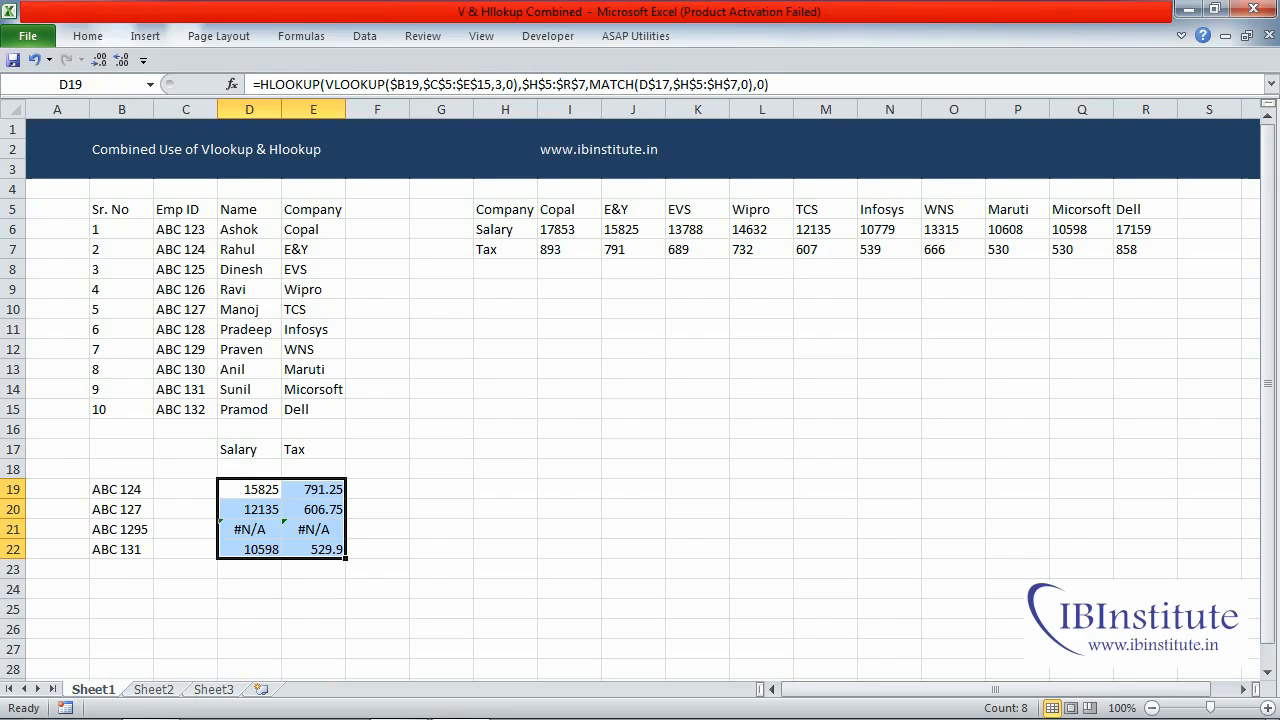
# - Wrap the HLOOKUP formula in D19 in an IFERROR function, using the existing lookup as its value argument
pyautogui.click(249, 489)
pyautogui.press('F2')
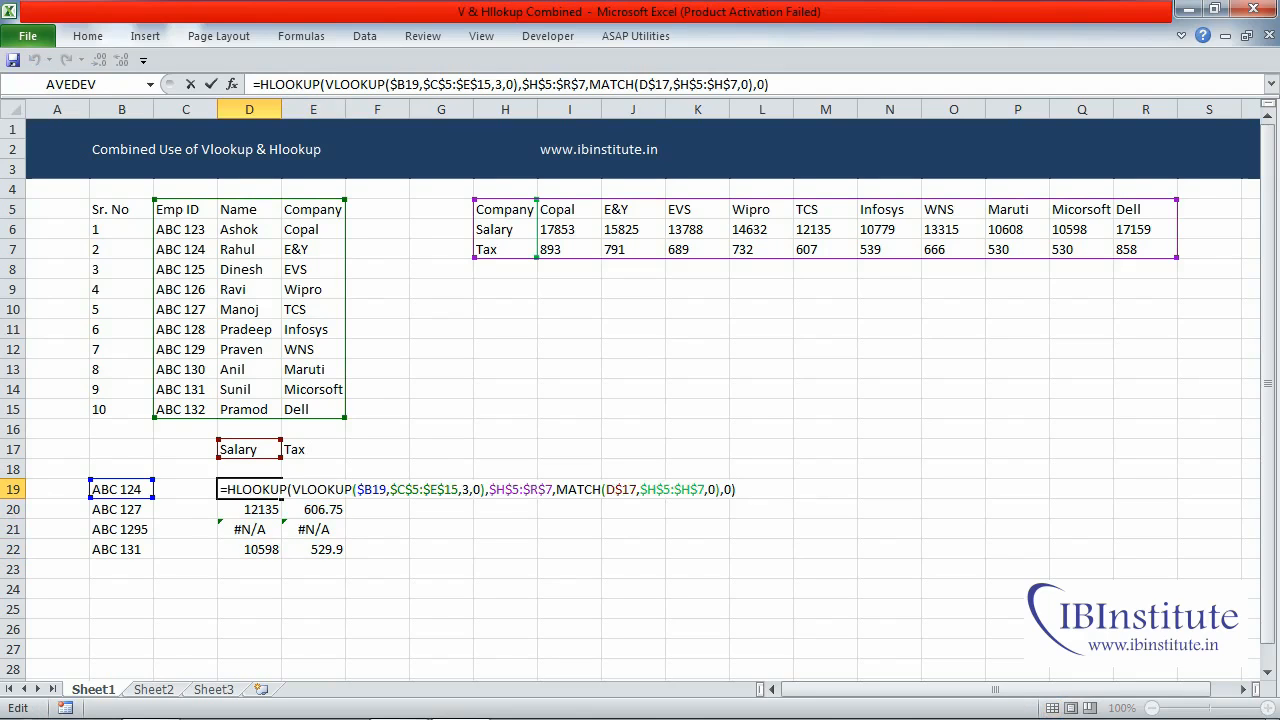
pyautogui.hotkey('shift', 'Home')
pyautogui.hotkey('shift', 'Right')
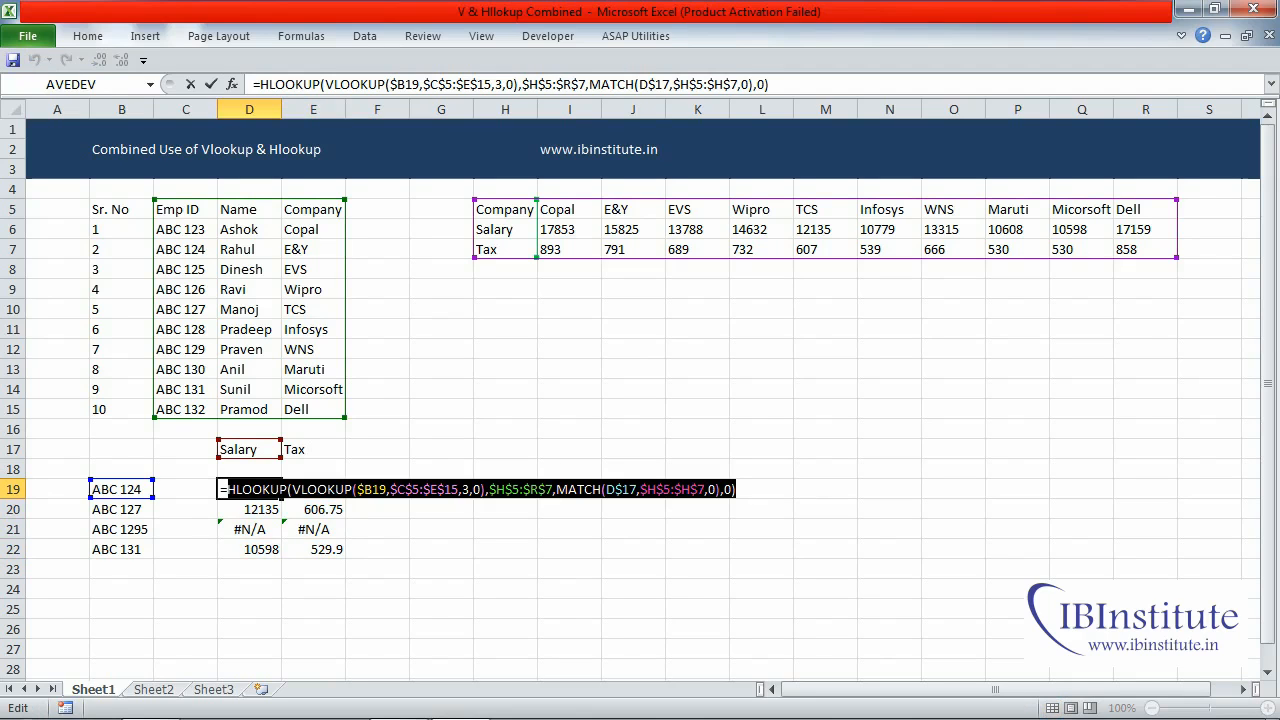
pyautogui.press('Delete')
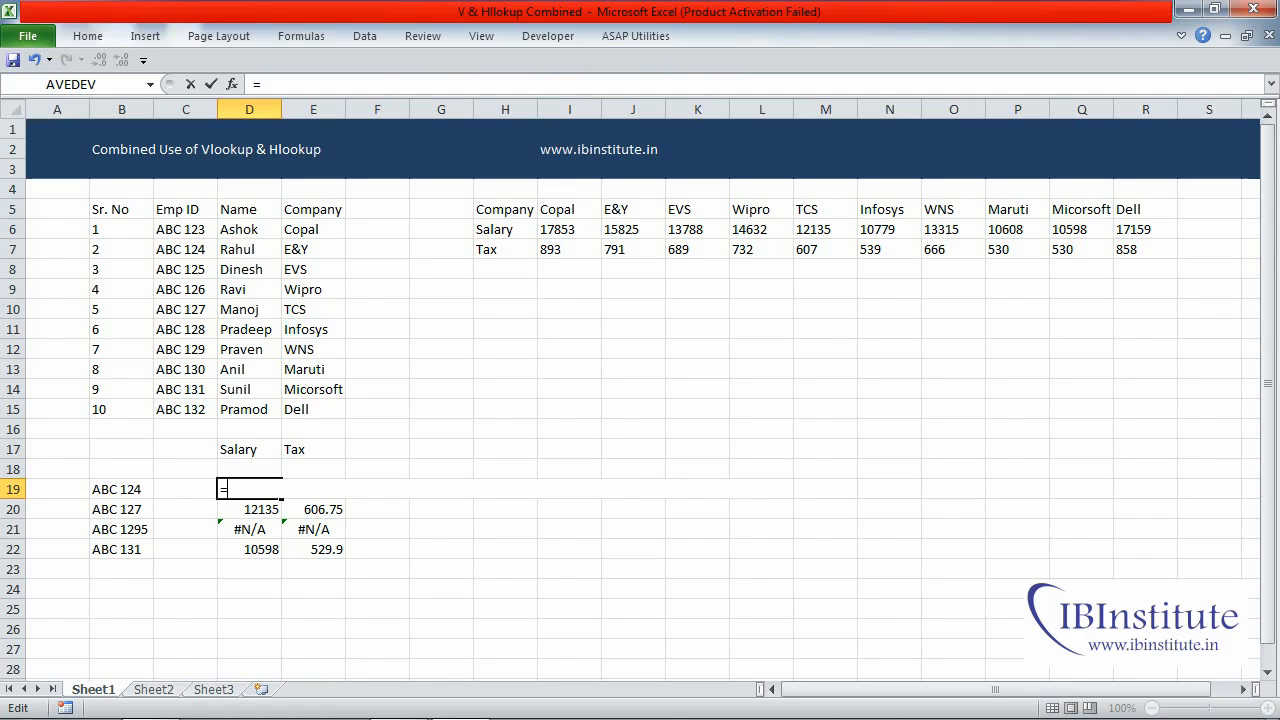
pyautogui.write('if')
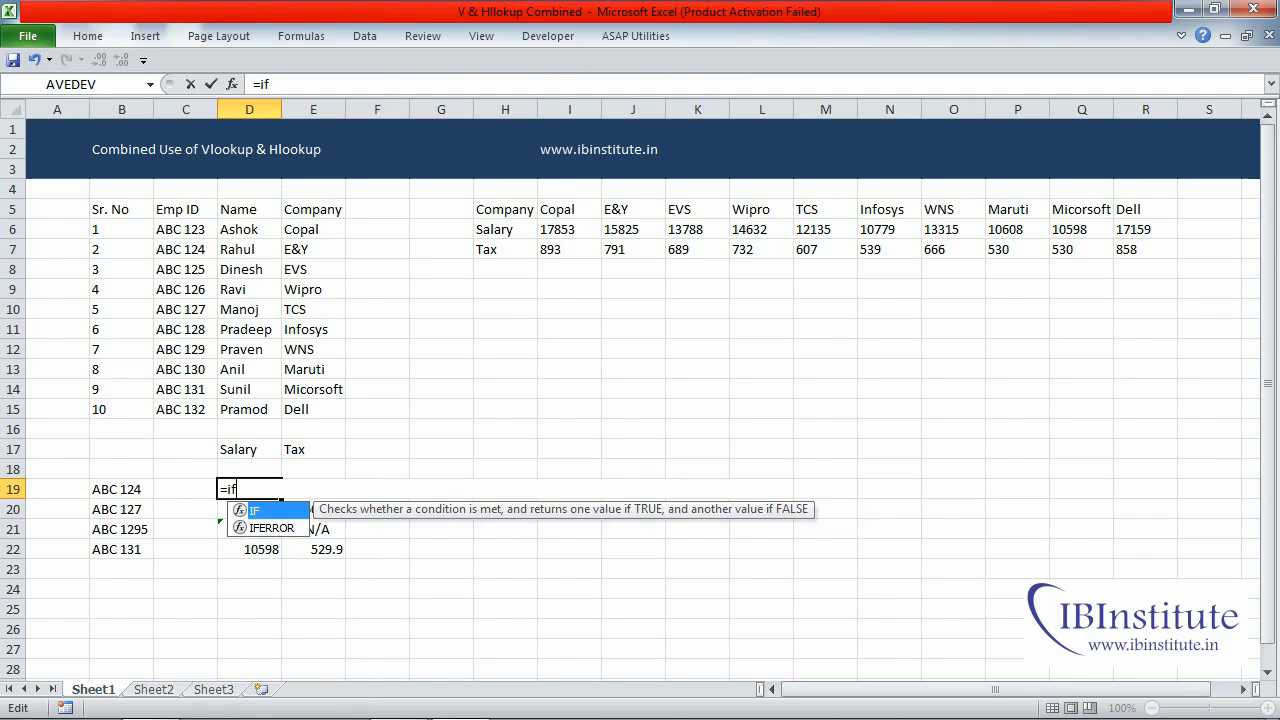
pyautogui.press('Down')
pyautogui.press('Tab')
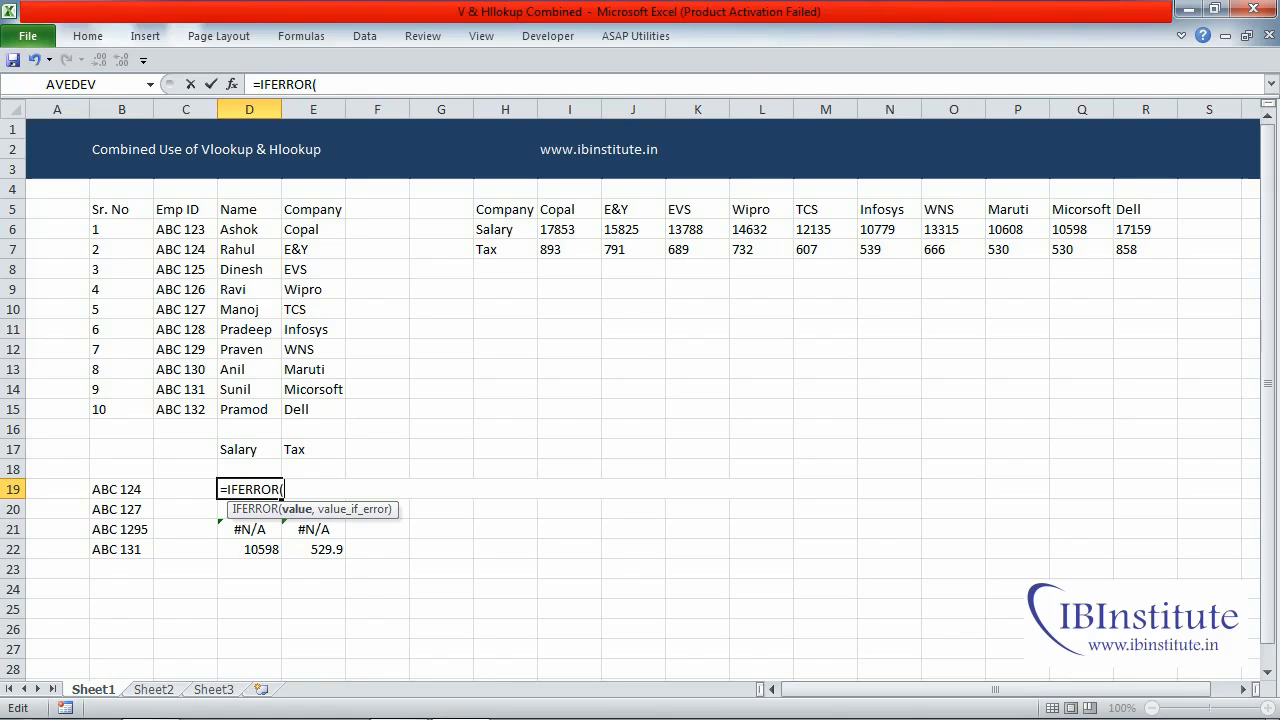
pyautogui.hotkey('ctrl', 'v')
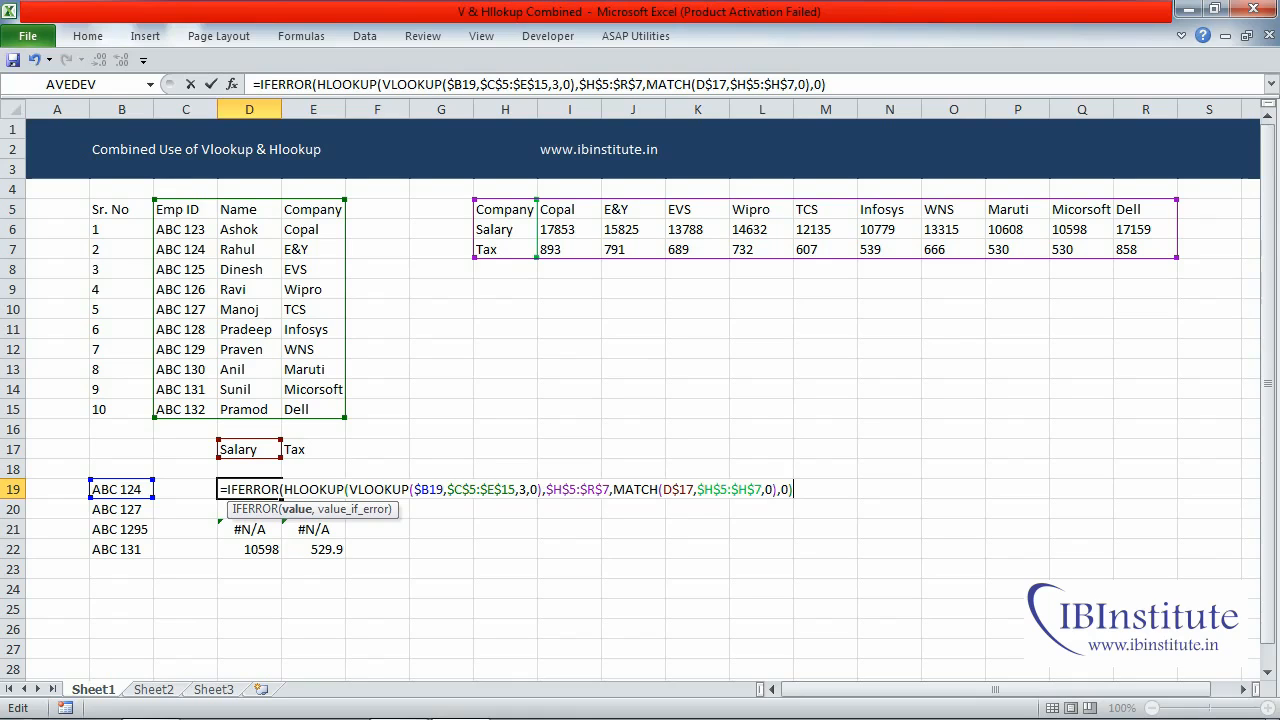
# - Set the IFERROR's value_if_error to empty text "" and enter the completed formula in D19
pyautogui.write(',')
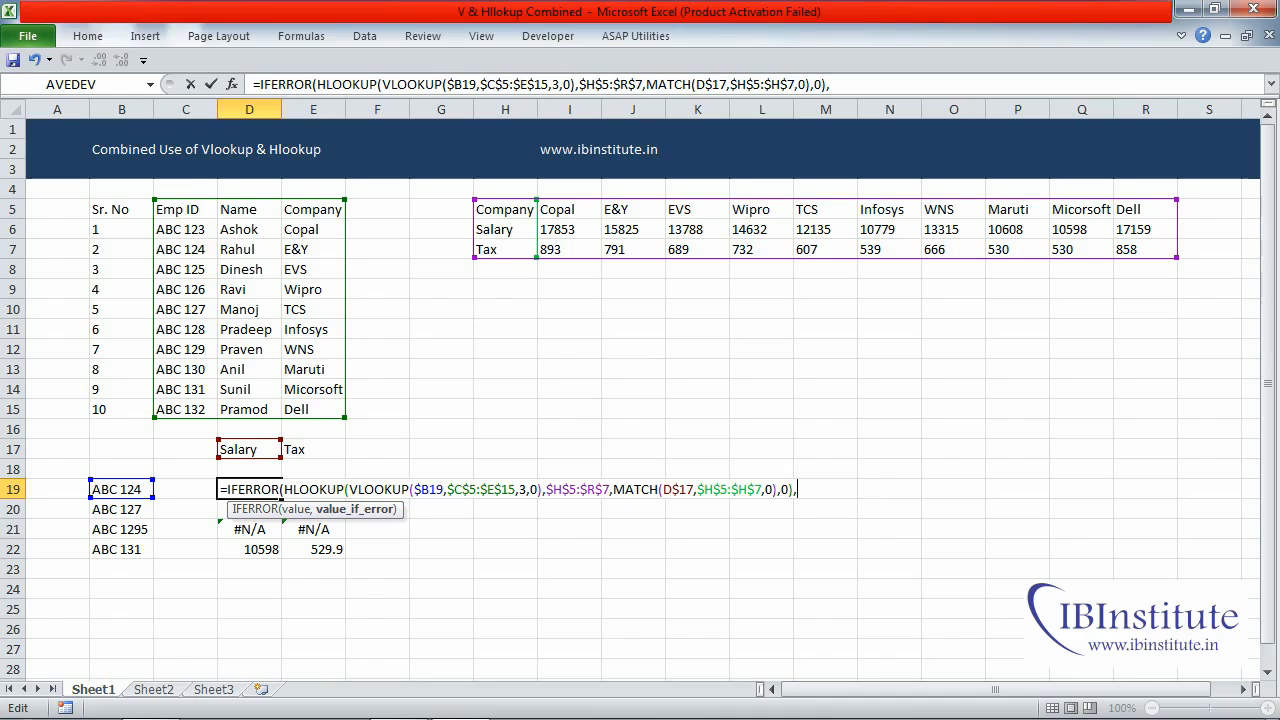
pyautogui.write('"")')
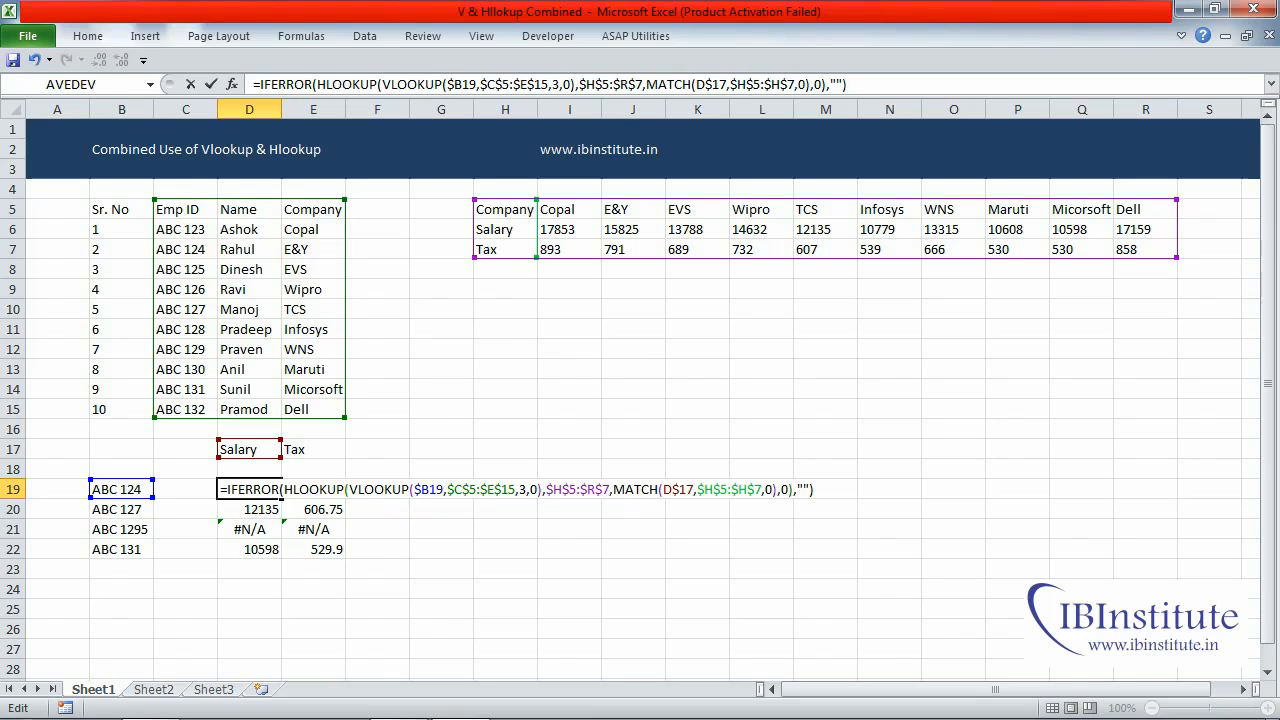
pyautogui.hotkey('ctrl', 'Return')
# - Copy the IFERROR formula from D19 over the whole results range D19:E22
pyautogui.hotkey('ctrl', 'c')
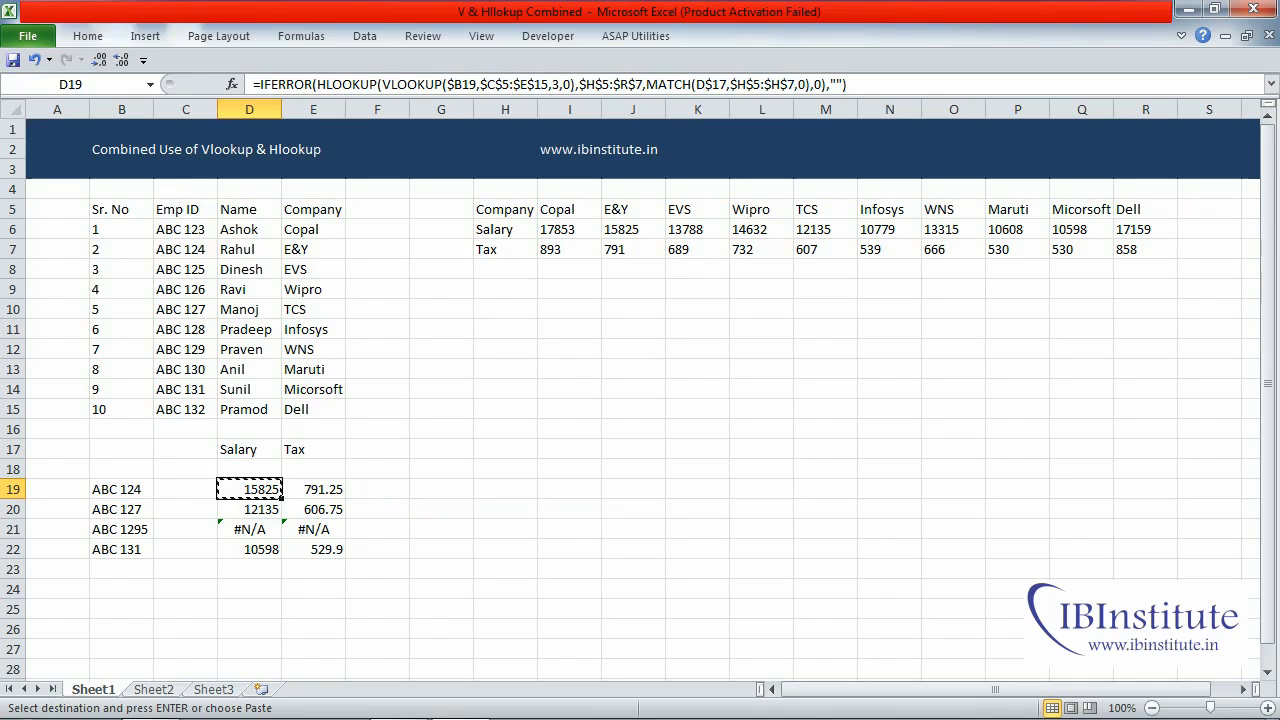
pyautogui.hotkey('shift', 'Right')
pyautogui.hotkey('shift', 'Down')
pyautogui.hotkey('shift', 'Down')
pyautogui.hotkey('shift', 'Down')
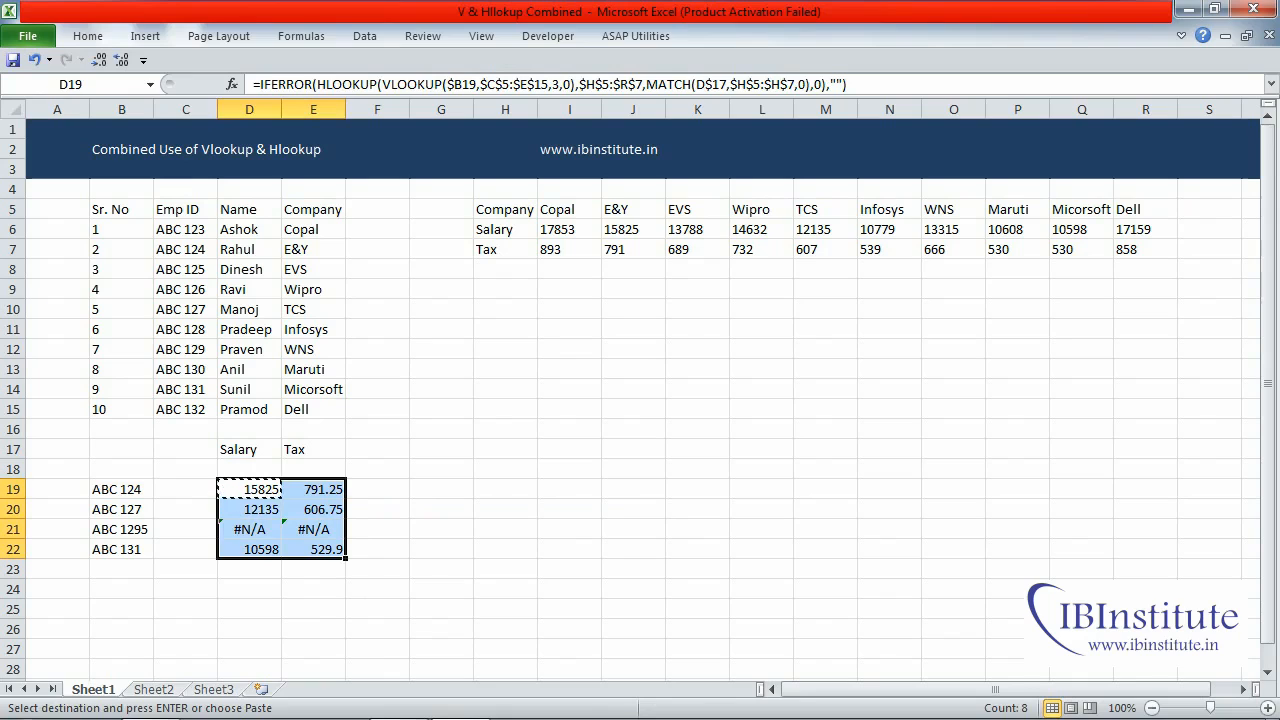
pyautogui.press('Return')
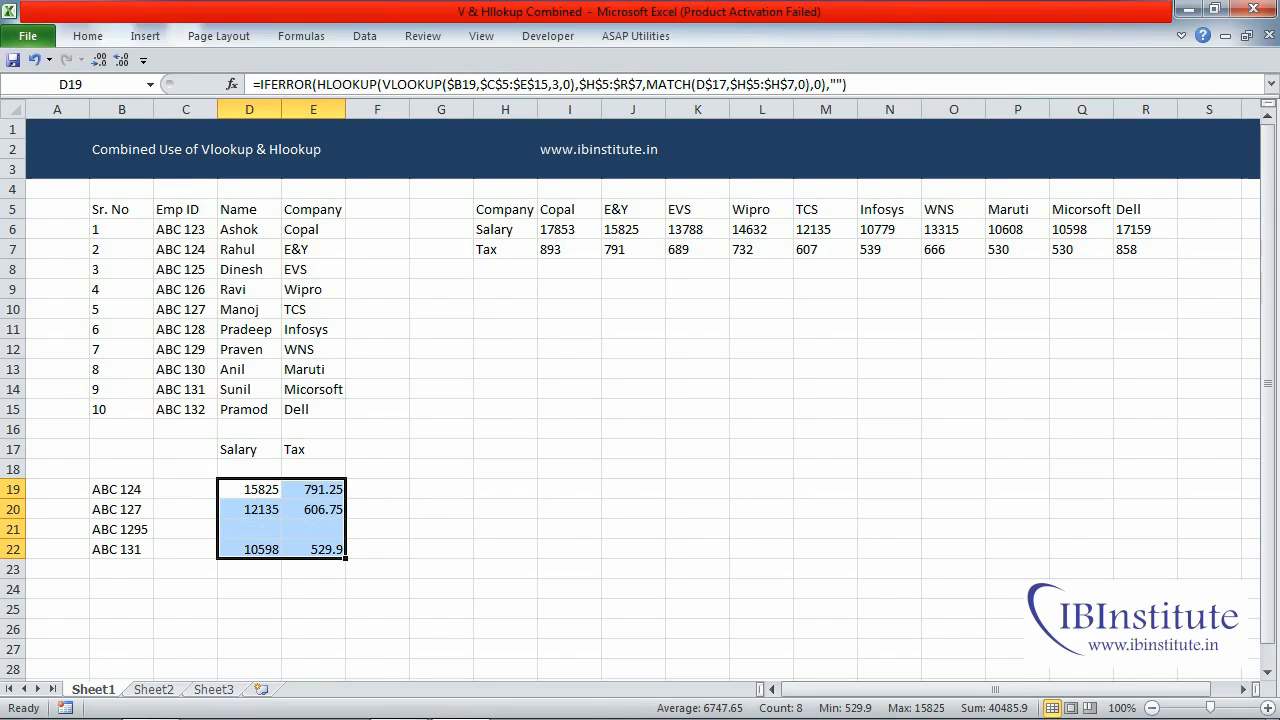
# - Review the results in column D and inspect the IFERROR formula in D21 for the altered employee ID
pyautogui.press('Down')
pyautogui.press('Up')
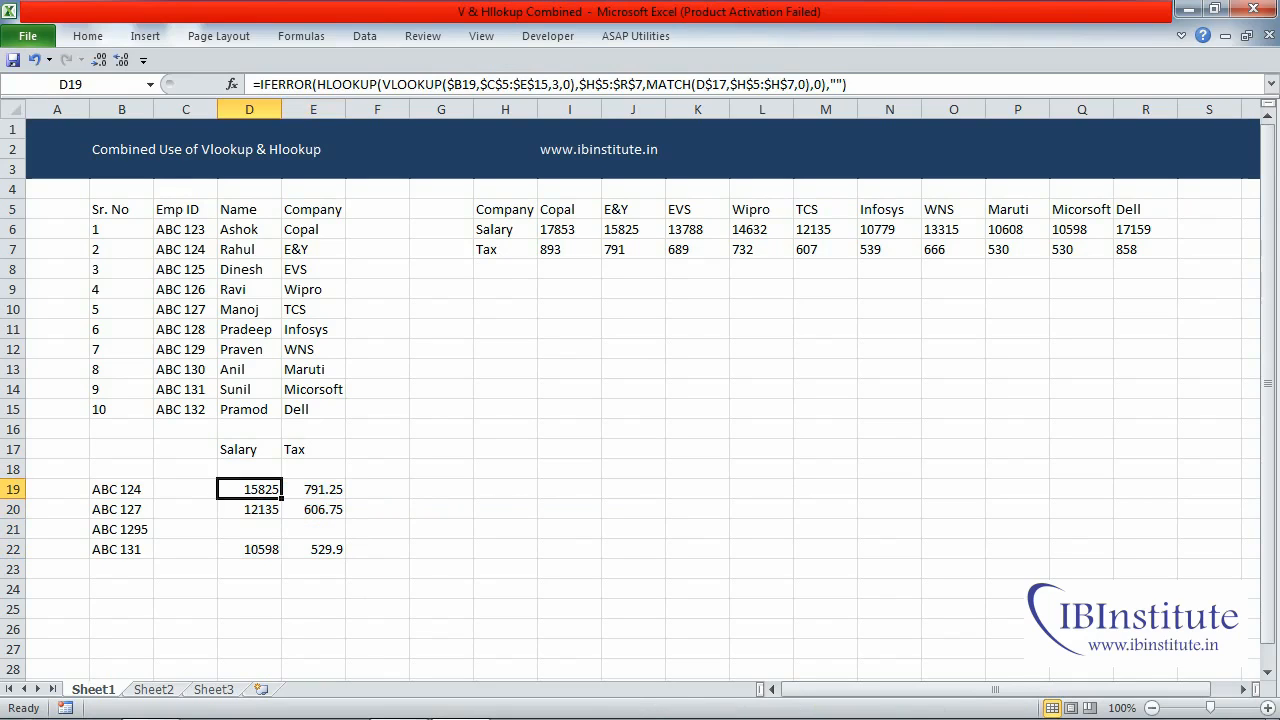
pyautogui.hotkey('shift', 'Down')
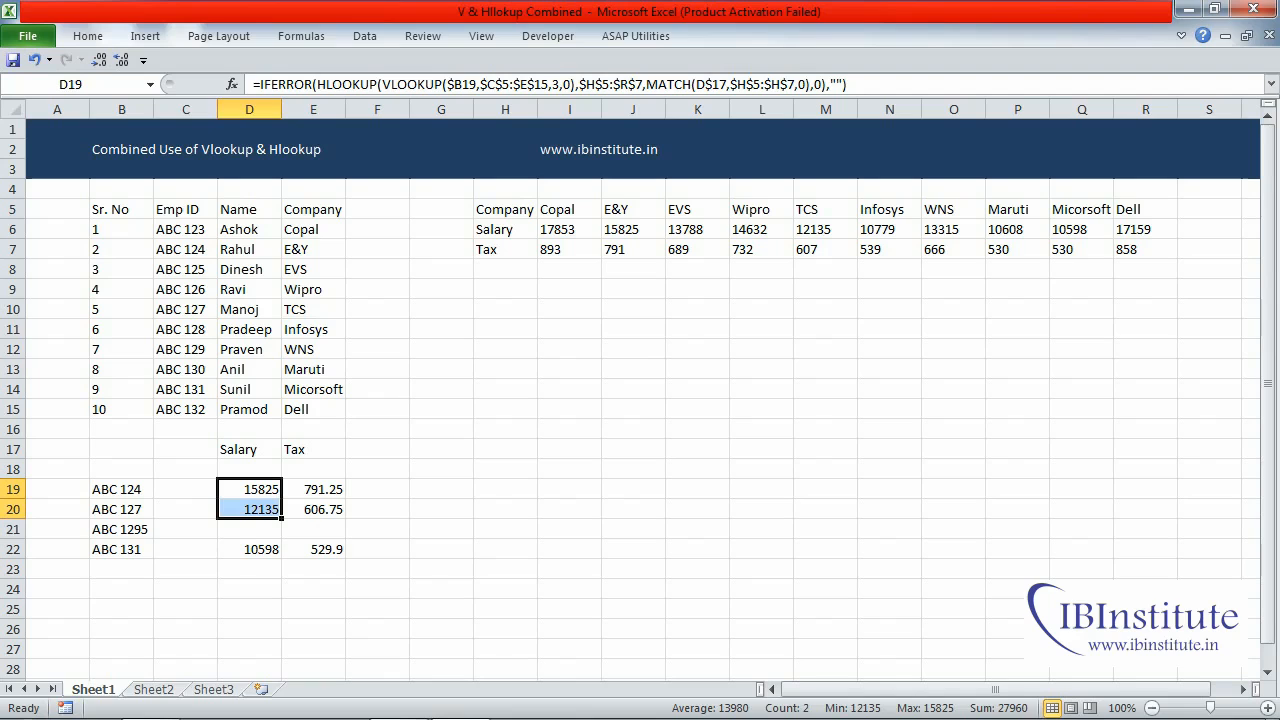
pyautogui.press('Down')
pyautogui.press('Down')
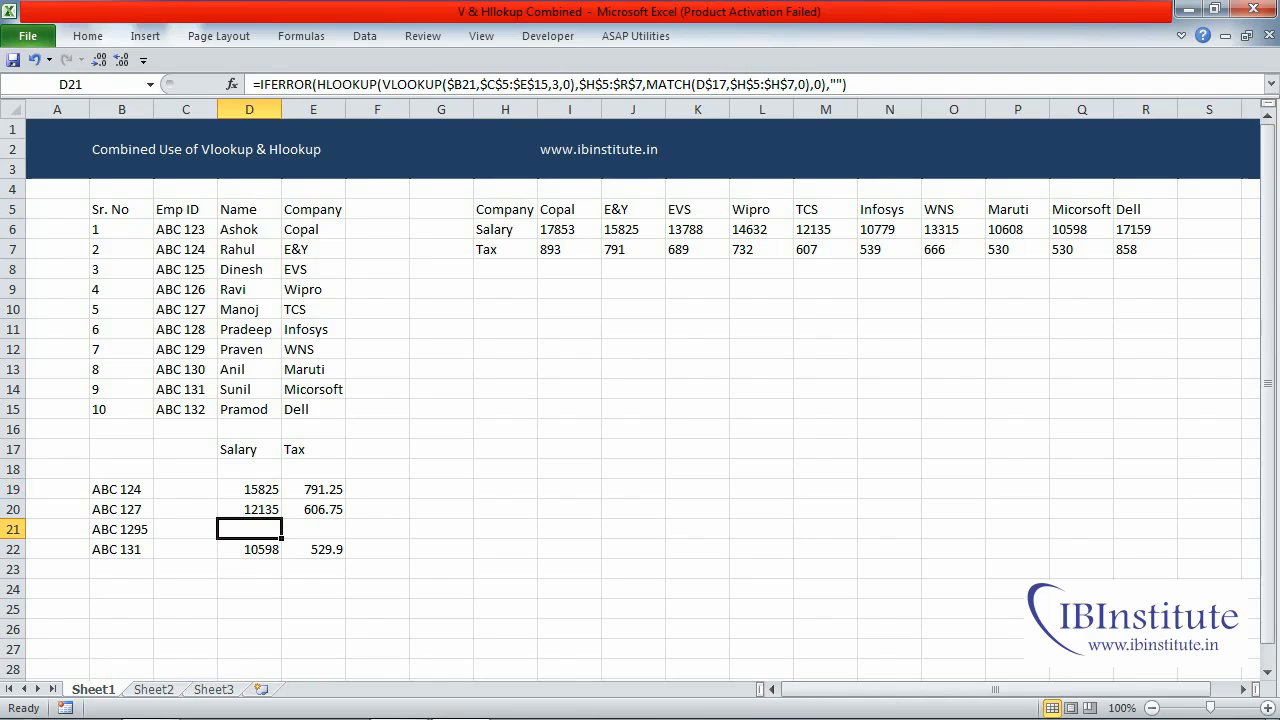
pyautogui.press('F2')
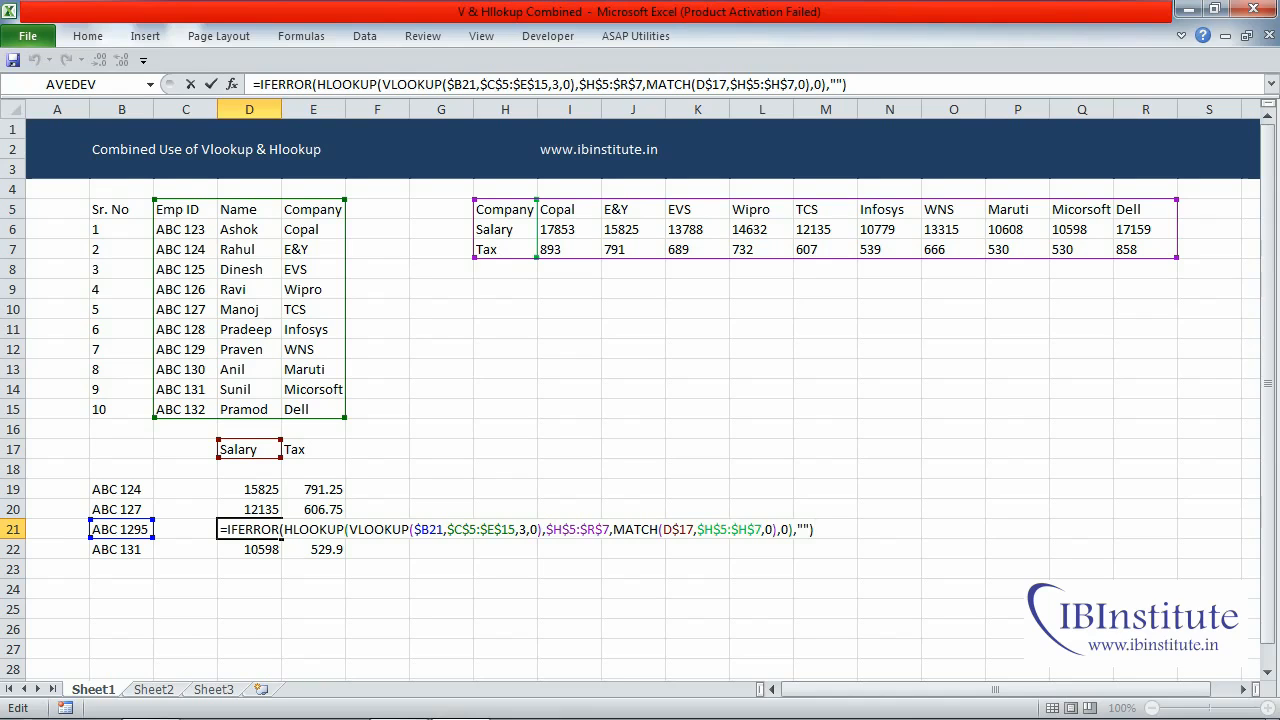
pyautogui.press('Return')
pyautogui.press('Up')
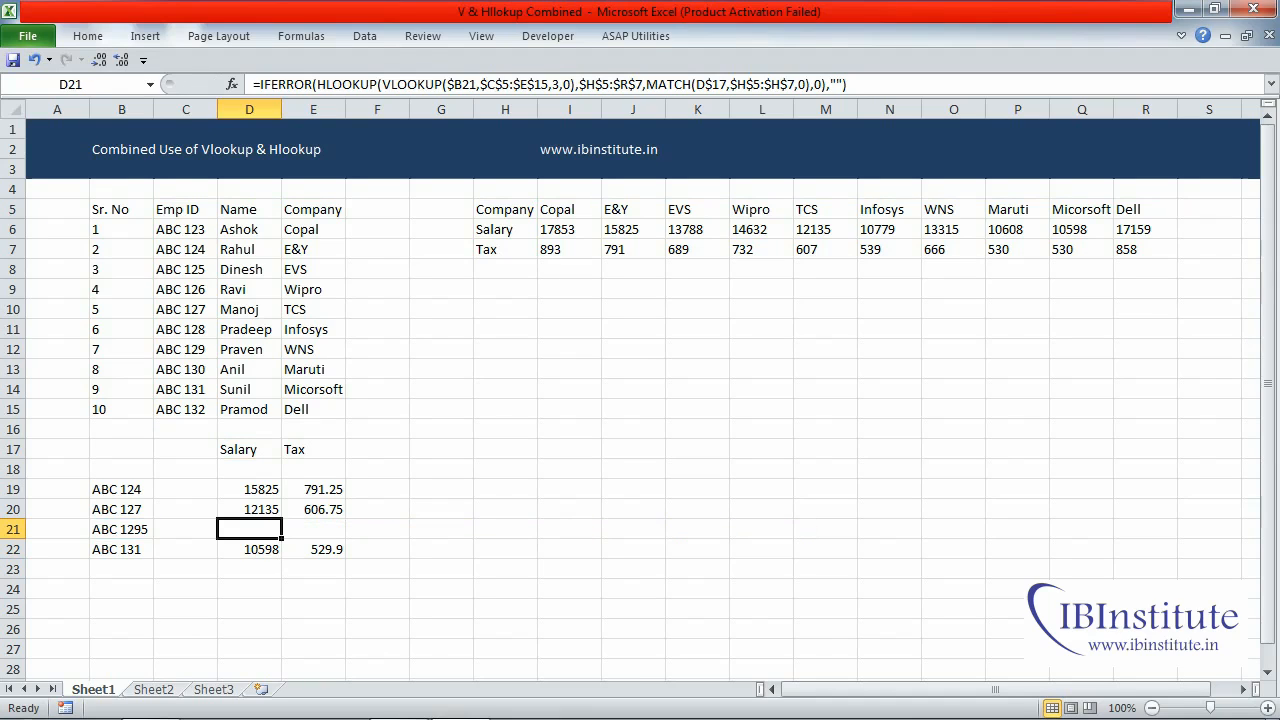
pyautogui.press('F2')
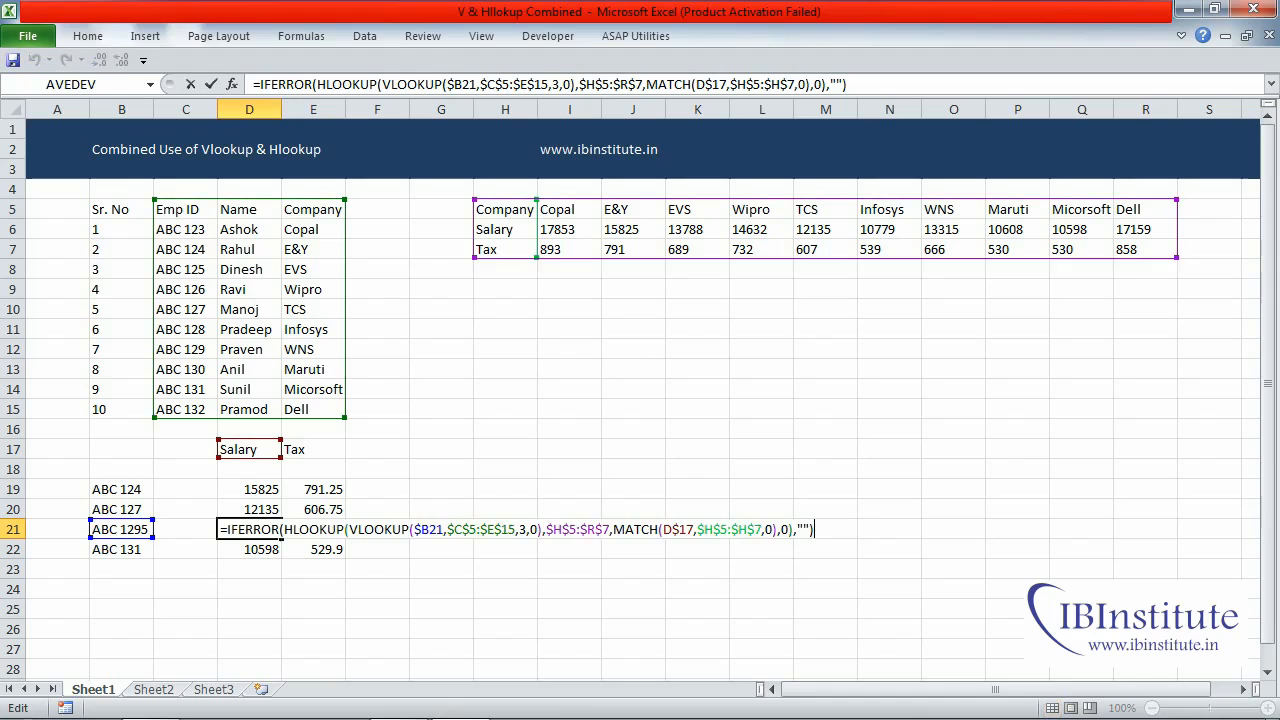
pyautogui.press('Escape')
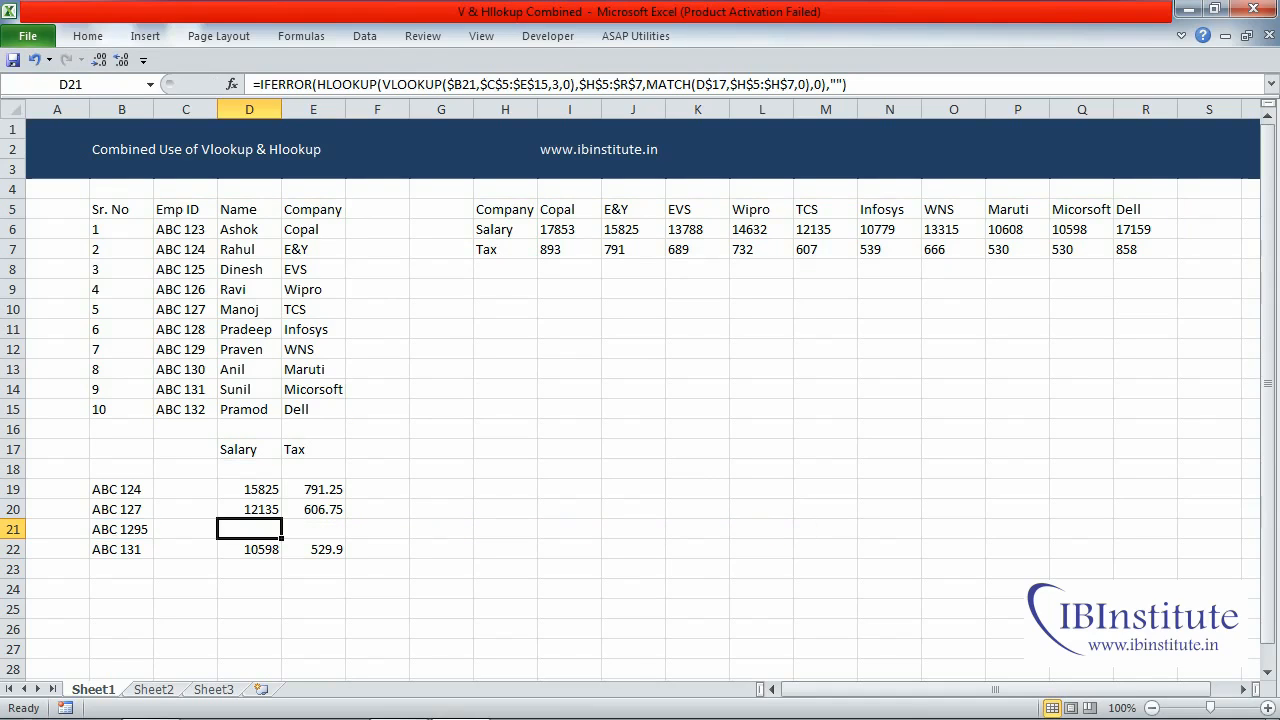